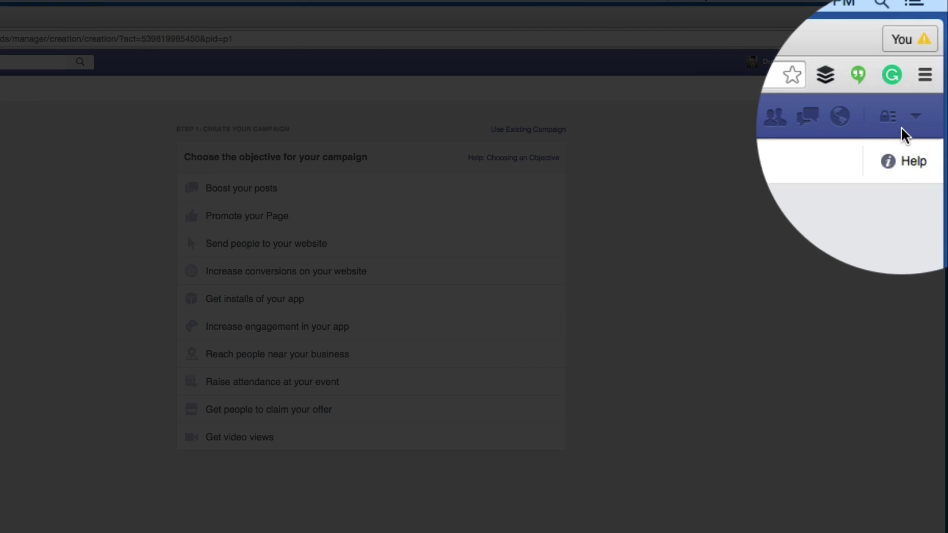
left_click(917, 118)
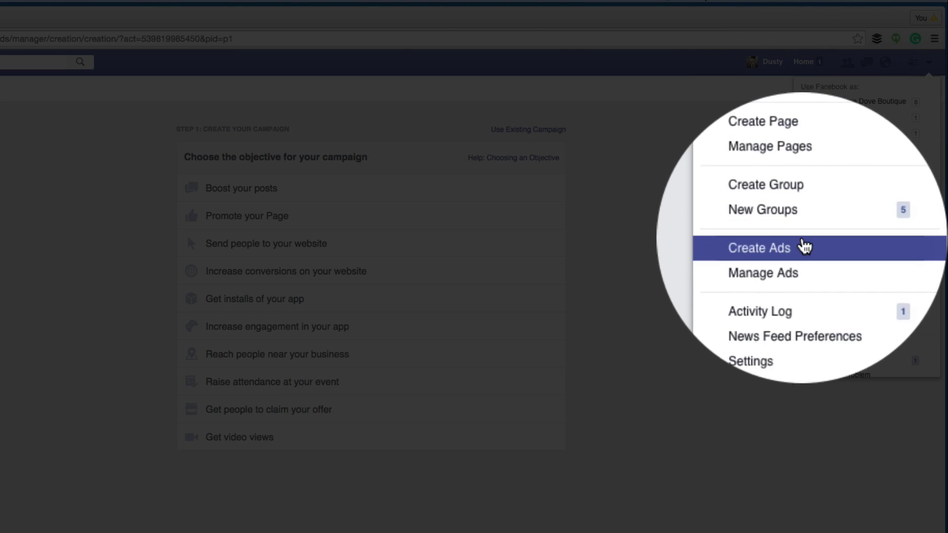
left_click(805, 247)
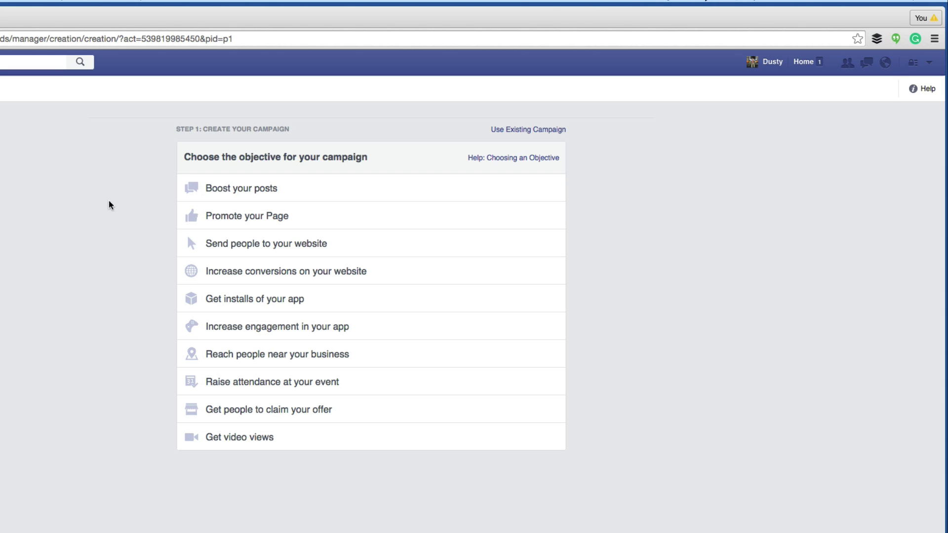
mouse_move(373, 191)
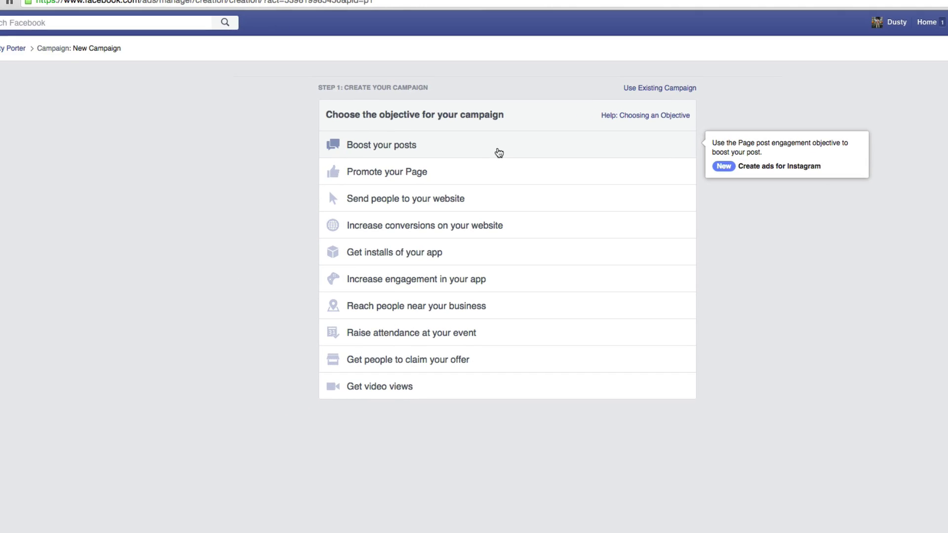
mouse_move(502, 162)
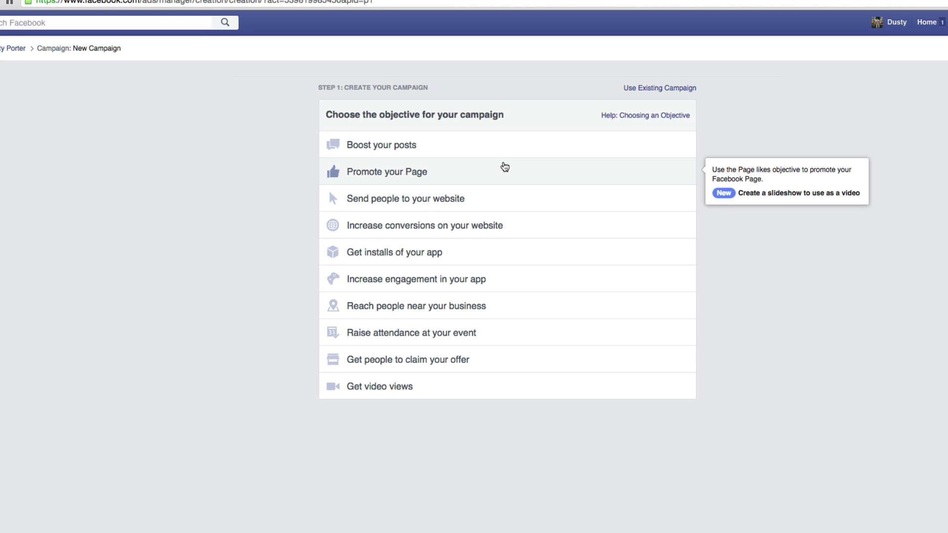
mouse_move(474, 147)
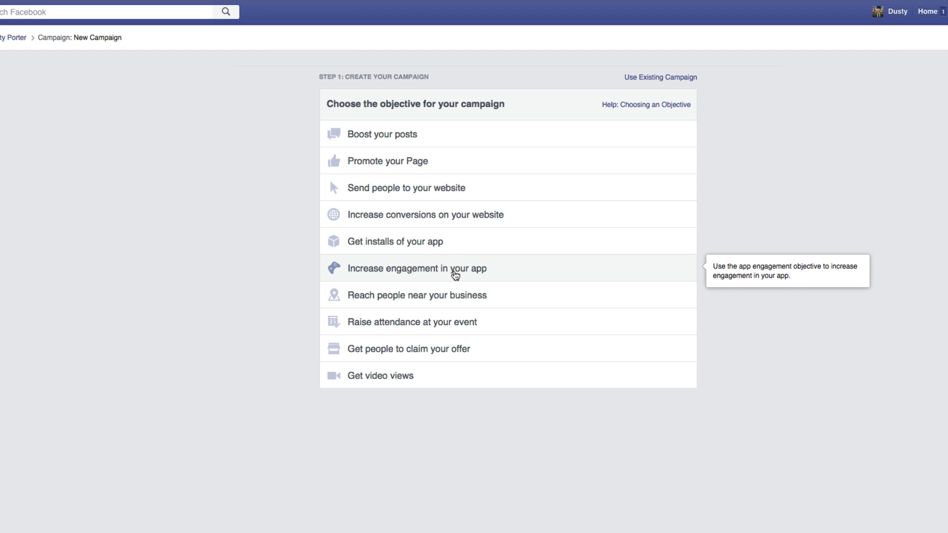
mouse_move(451, 296)
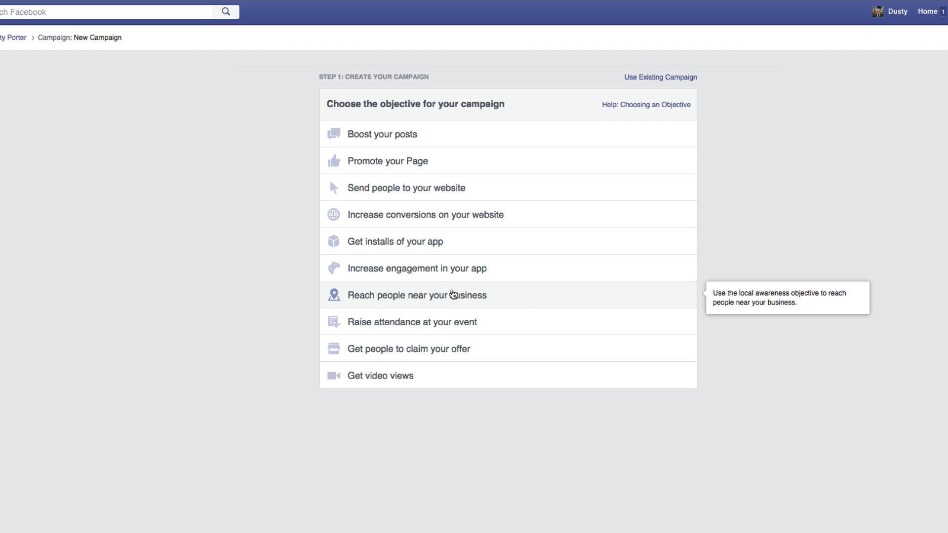
Step: Try the event attendance and local awareness objectives, then settle on Get video views
left_click(474, 319)
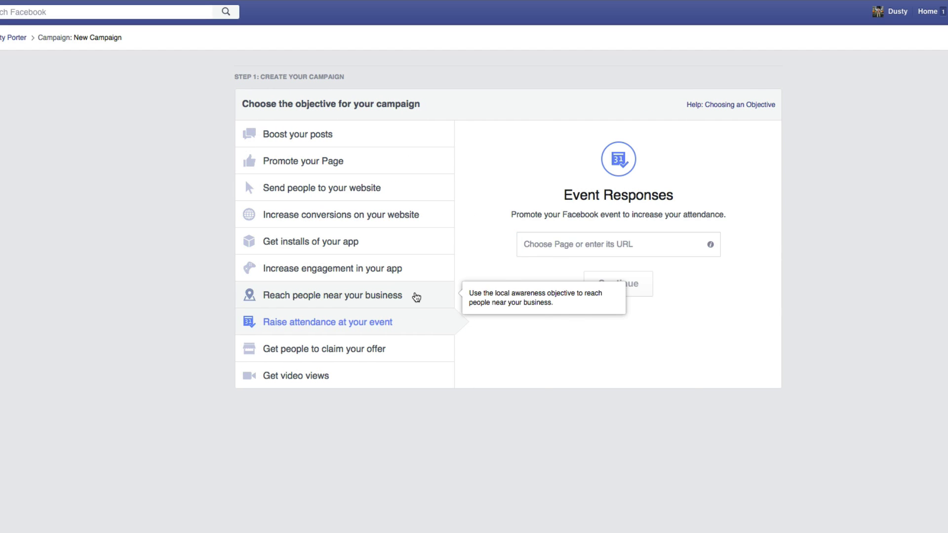
left_click(415, 296)
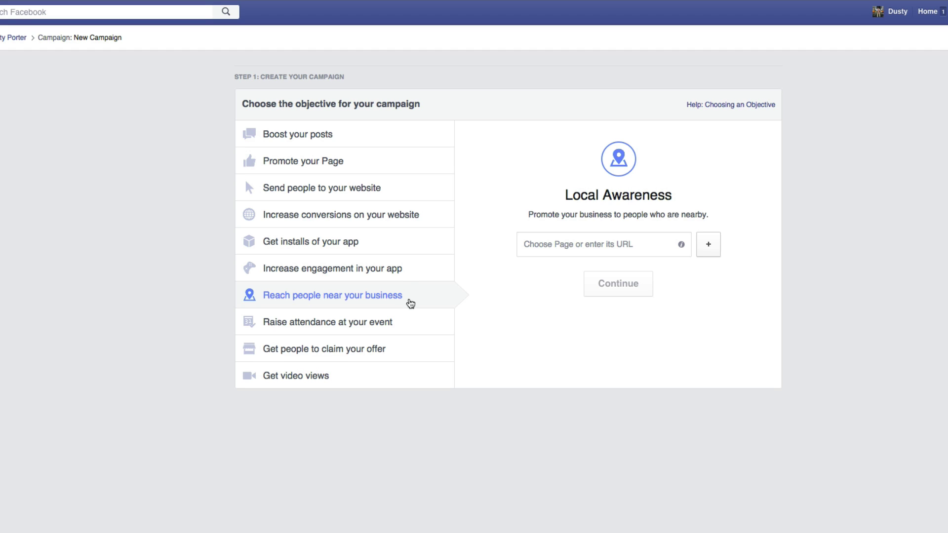
mouse_move(409, 302)
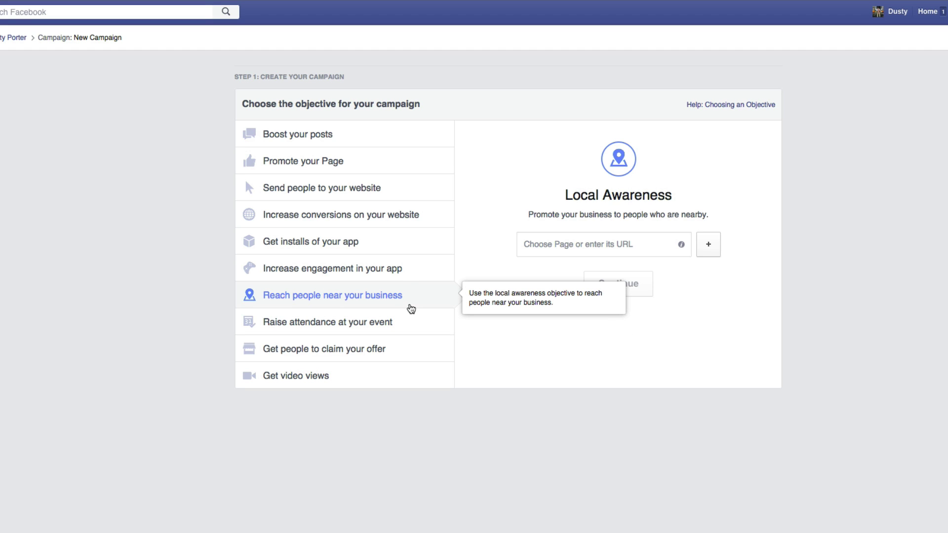
mouse_move(401, 321)
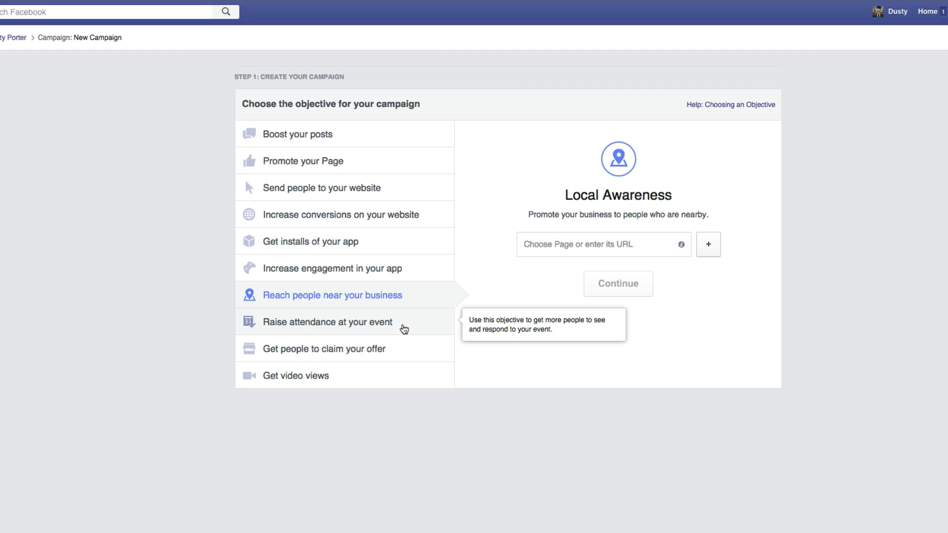
left_click(403, 330)
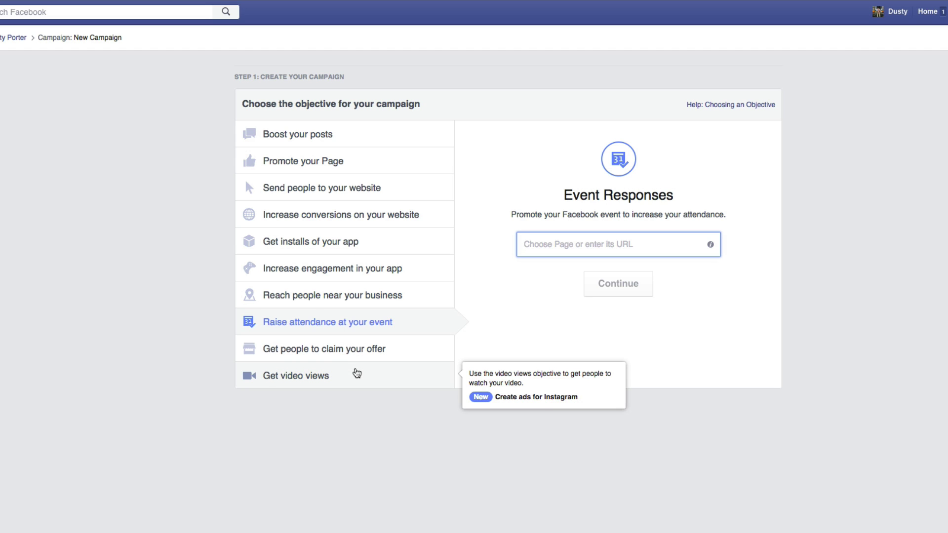
left_click(357, 374)
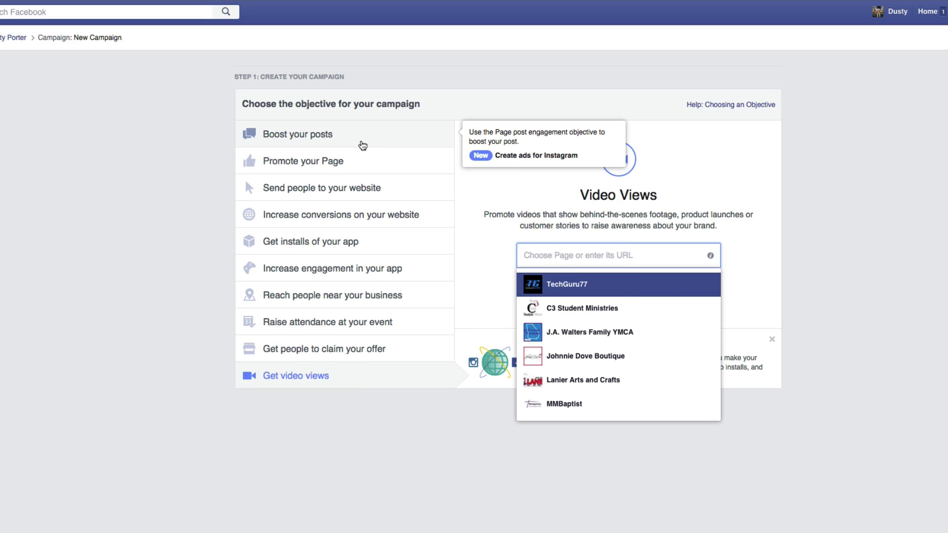
Step: Choose Boost your posts for the TechGuru77 Page and select its Star Wars Google Apps theme video post
left_click(362, 146)
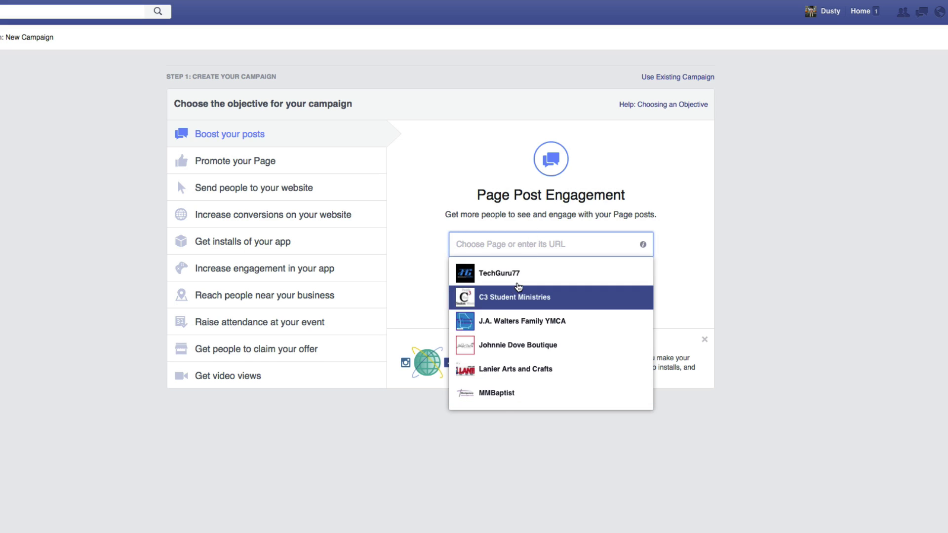
left_click(555, 273)
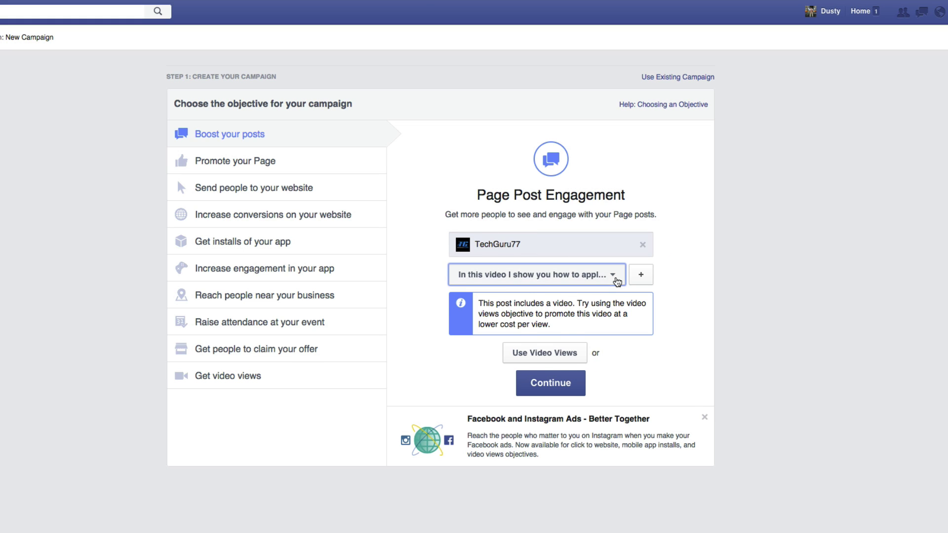
left_click(613, 275)
scroll(606, 389, "down", 5)
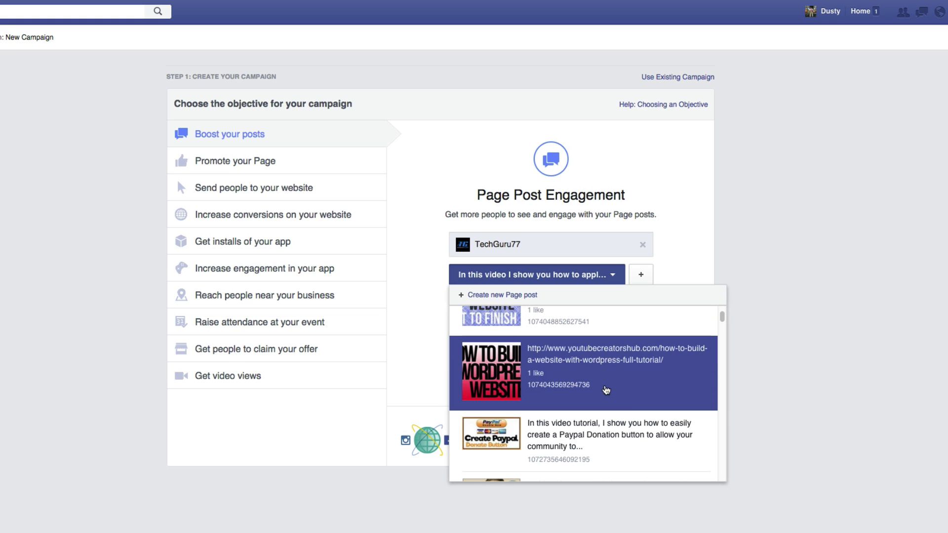
scroll(589, 392, "down", 2)
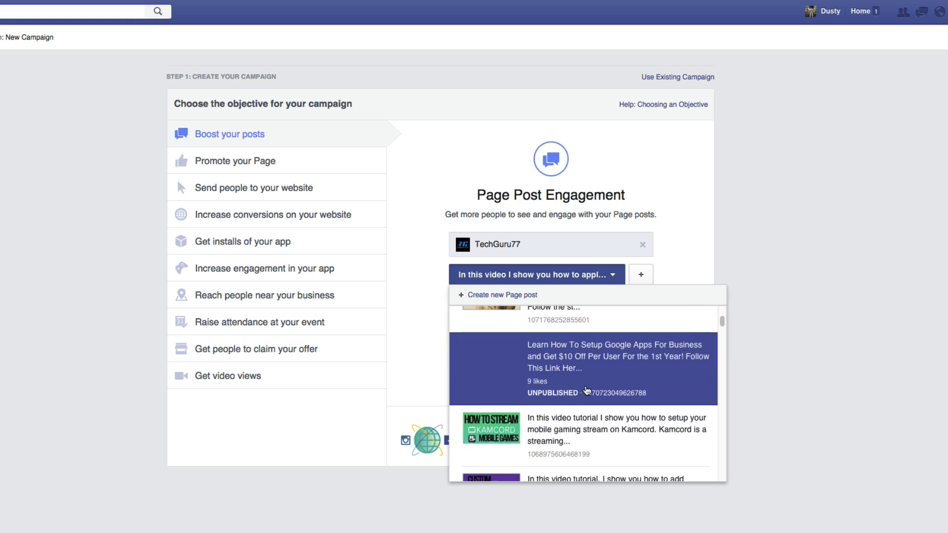
scroll(583, 378, "down", 2)
scroll(583, 380, "up", 8)
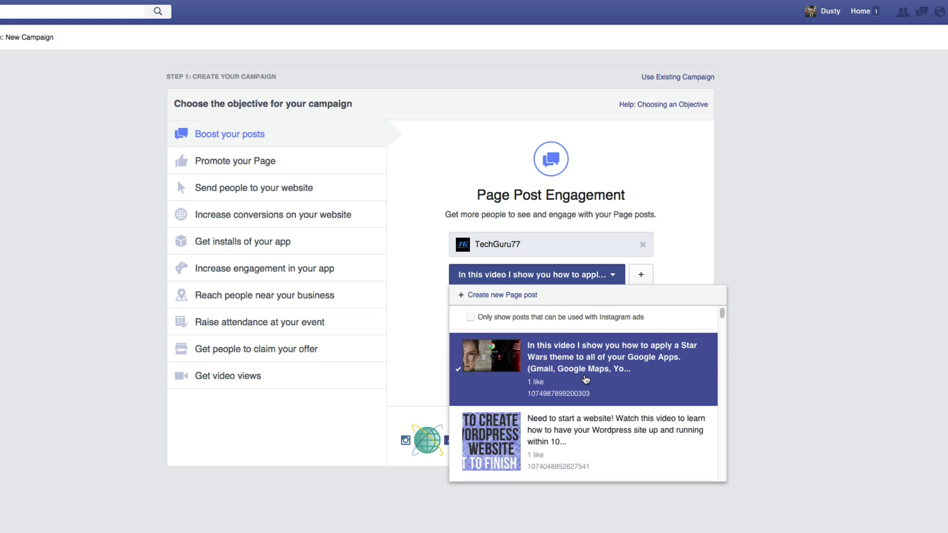
left_click(582, 366)
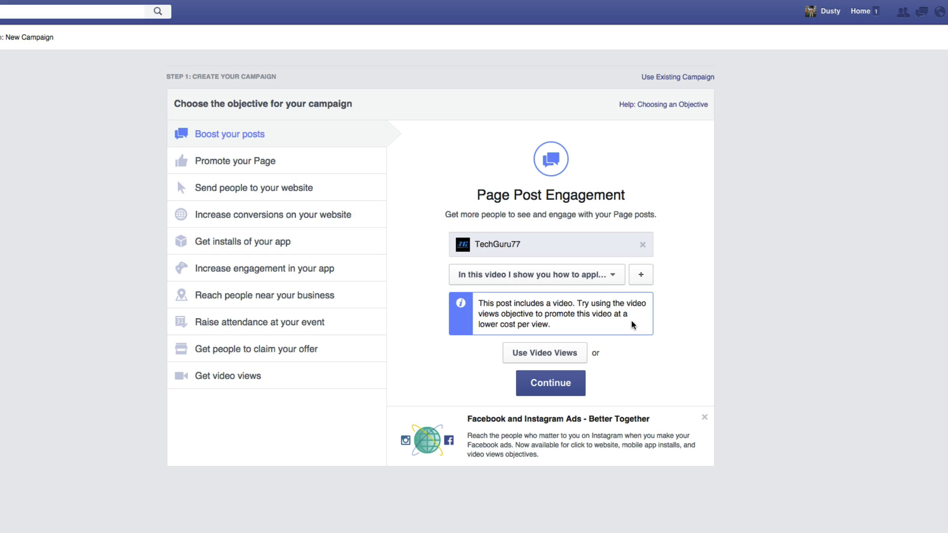
left_click(527, 276)
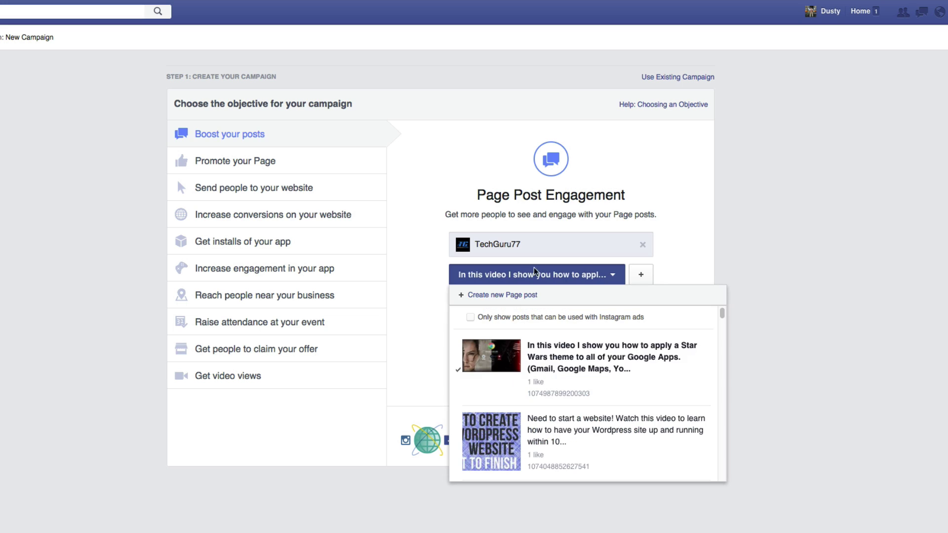
left_click(533, 341)
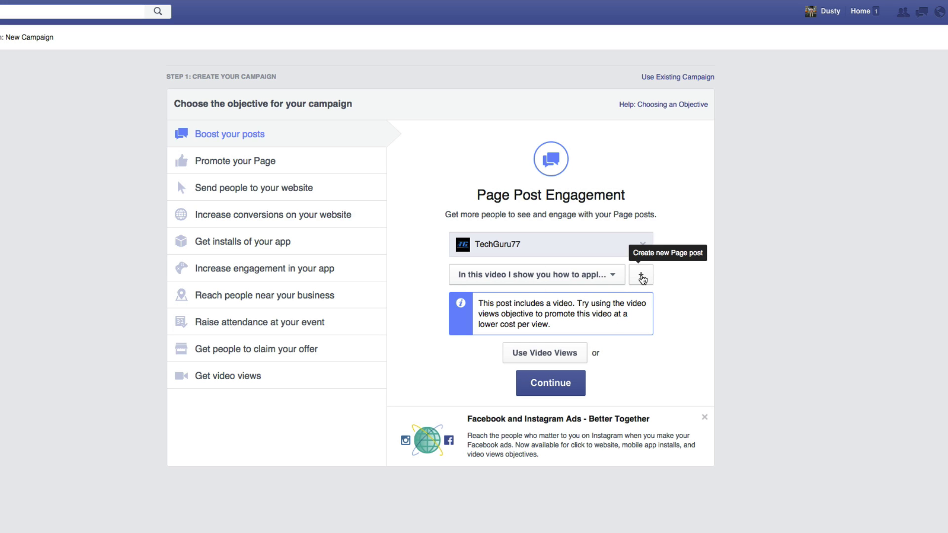
left_click(641, 275)
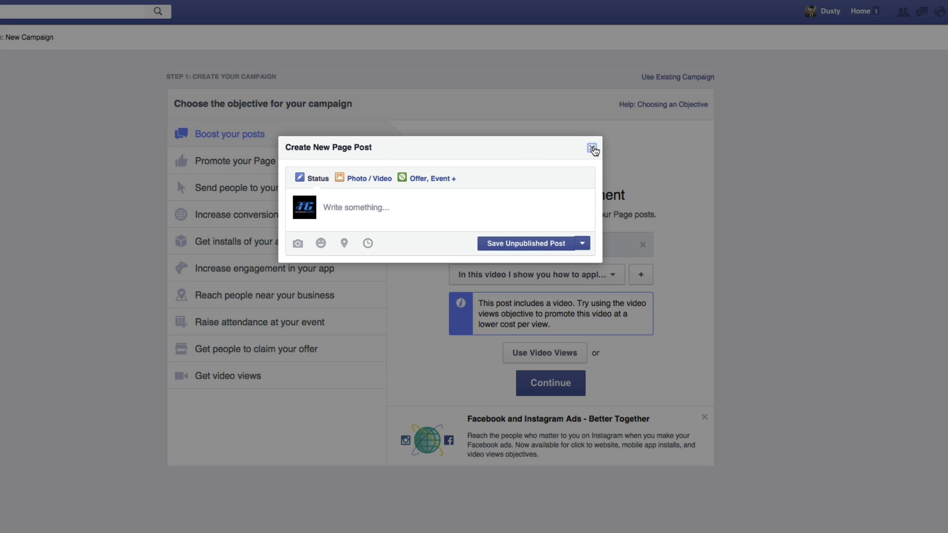
left_click(592, 148)
left_click(615, 278)
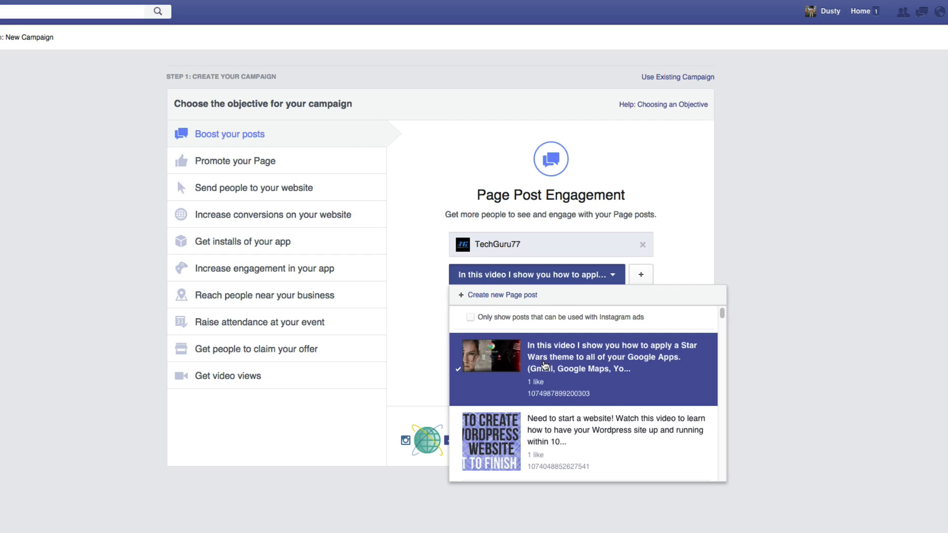
left_click(545, 366)
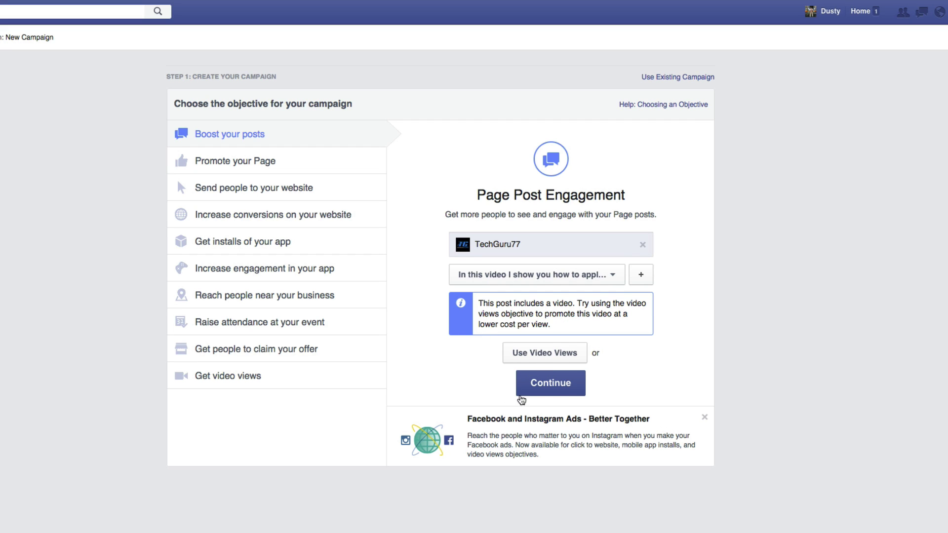
Step: Continue to Step 2 and review the default United States, ages 18–65+ audience
left_click(552, 392)
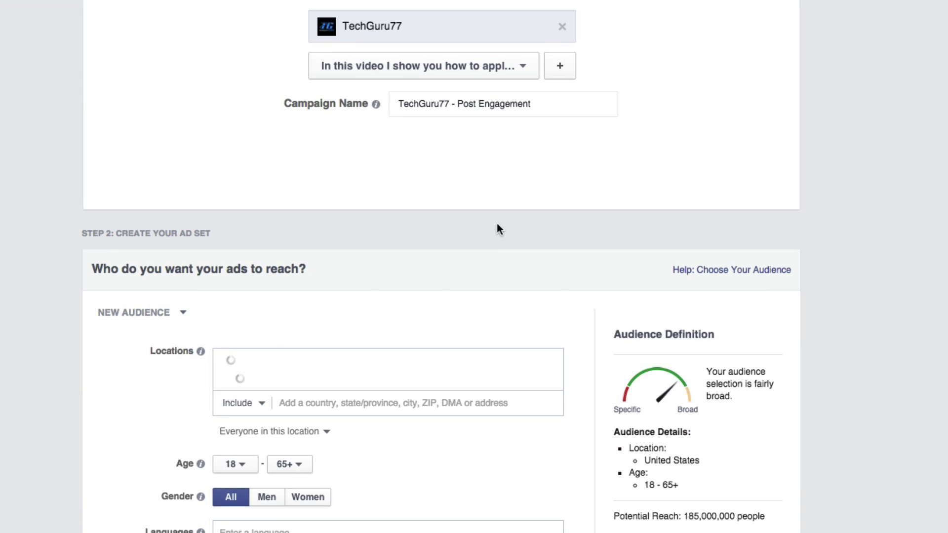
scroll(494, 217, "down", 2)
scroll(479, 204, "down", 3)
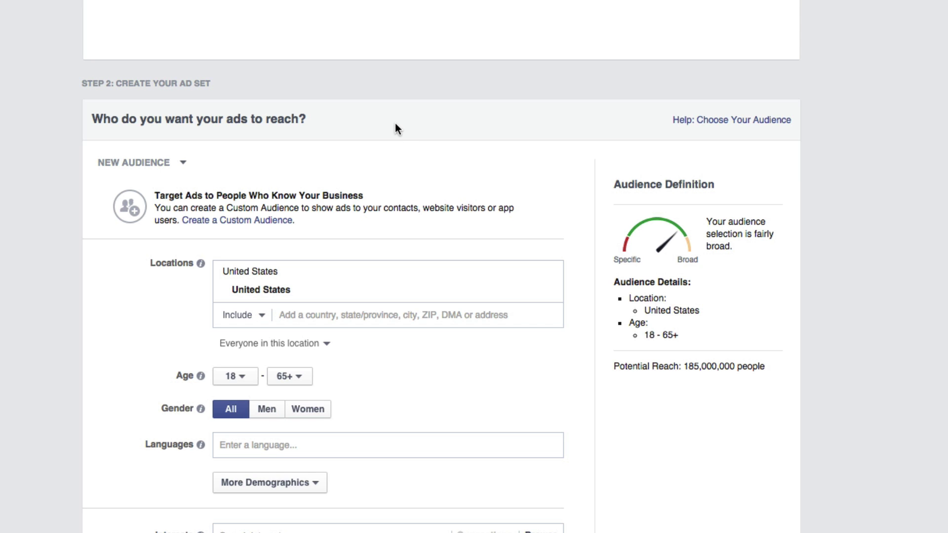
scroll(452, 196, "down", 3)
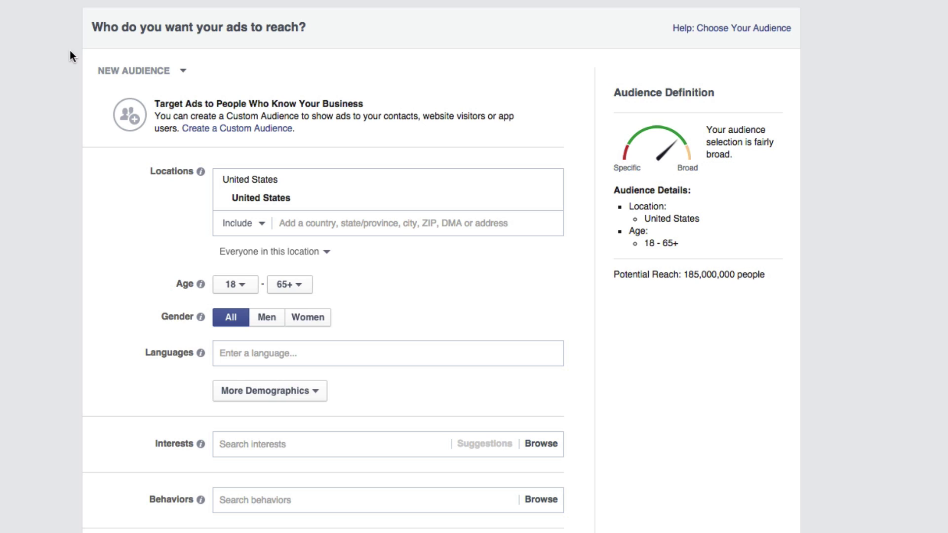
scroll(58, 90, "down", 3)
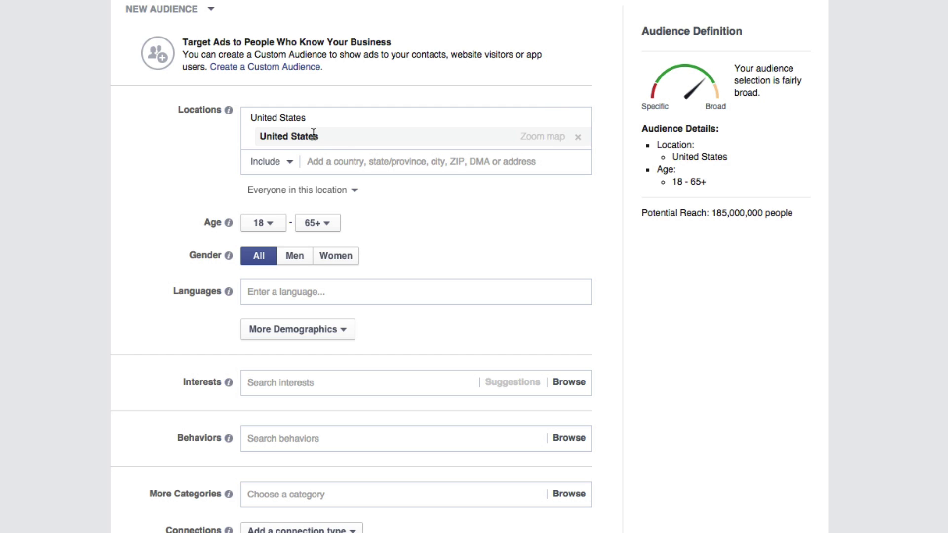
Step: Add the 30554 Lula, Georgia zip code as an audience location
left_click(317, 162)
type("30554")
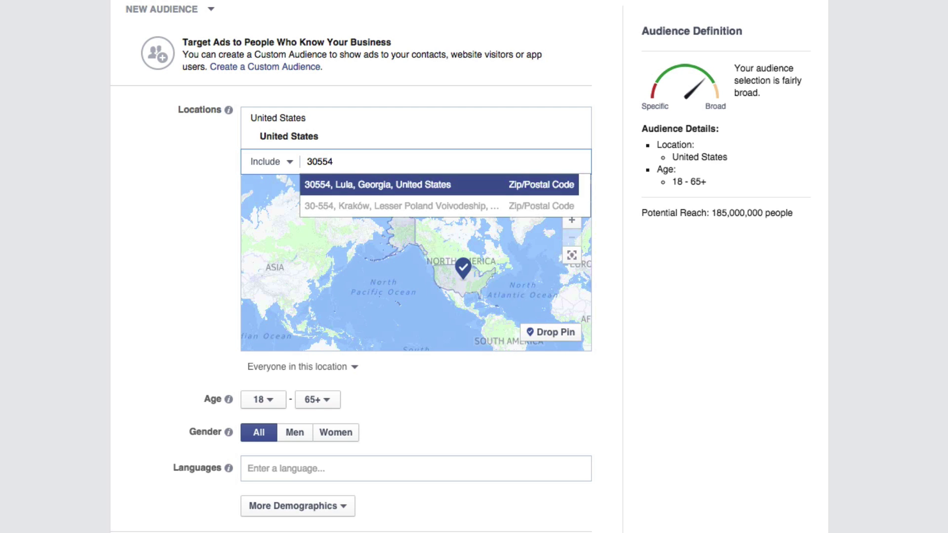
left_click(360, 193)
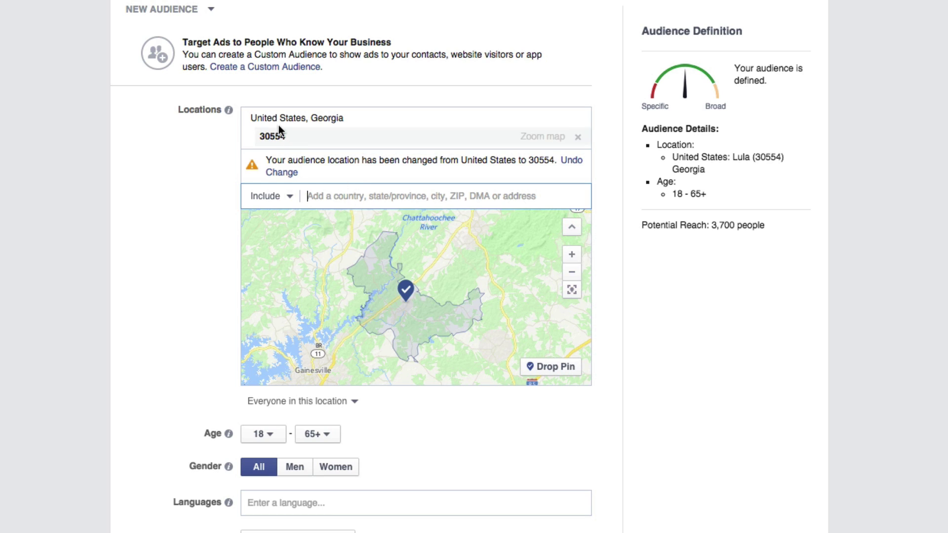
Step: Remove the 30554 location and target United States instead
left_click(310, 118)
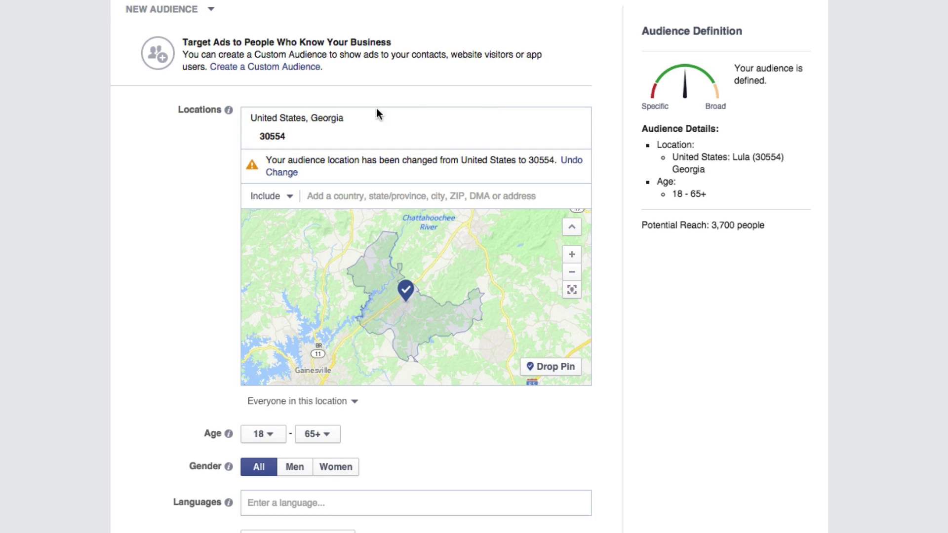
left_click(578, 120)
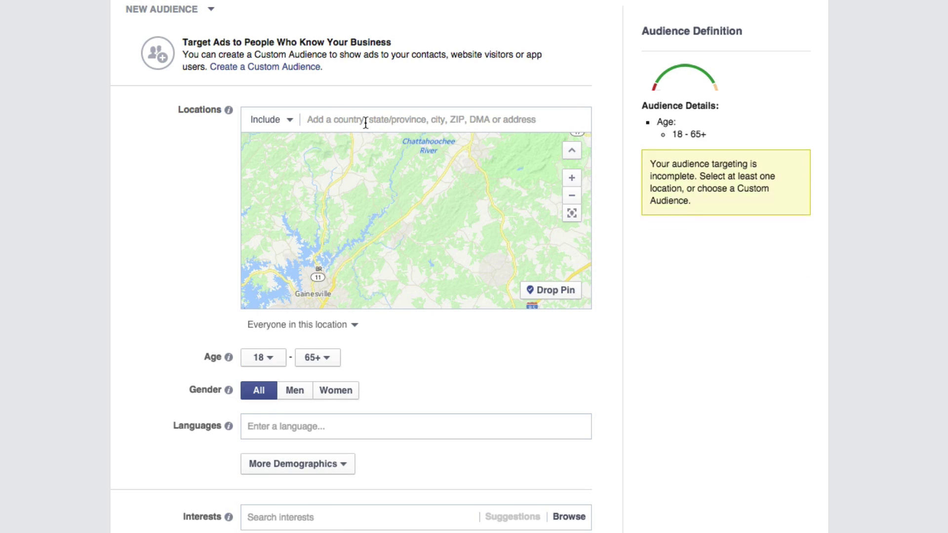
type("united")
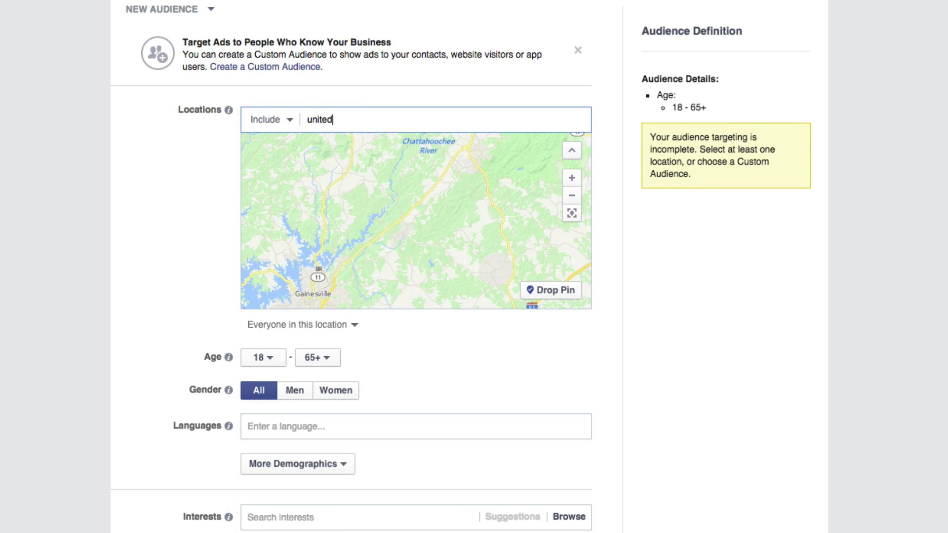
left_click(359, 140)
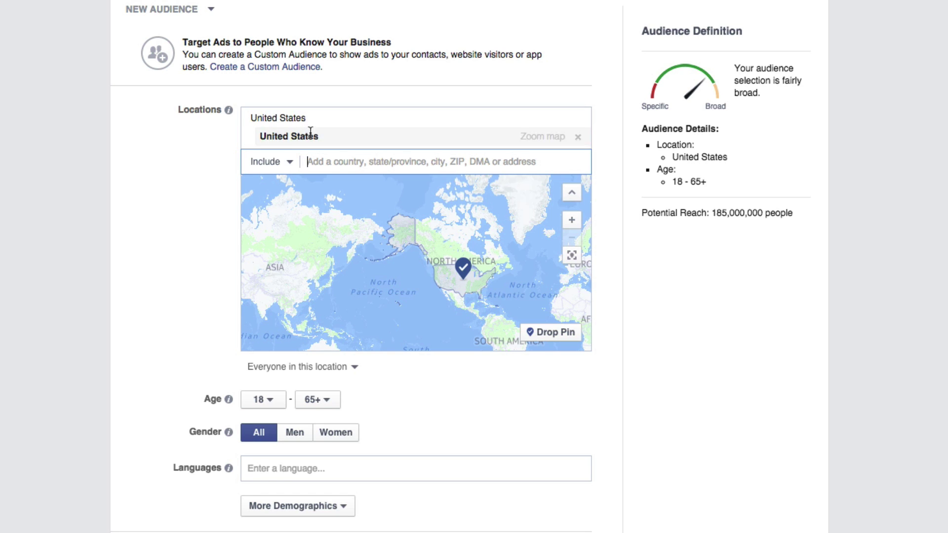
Step: Set the audience minimum age to 24, leaving the maximum at 65+
scroll(147, 239, "down", 4)
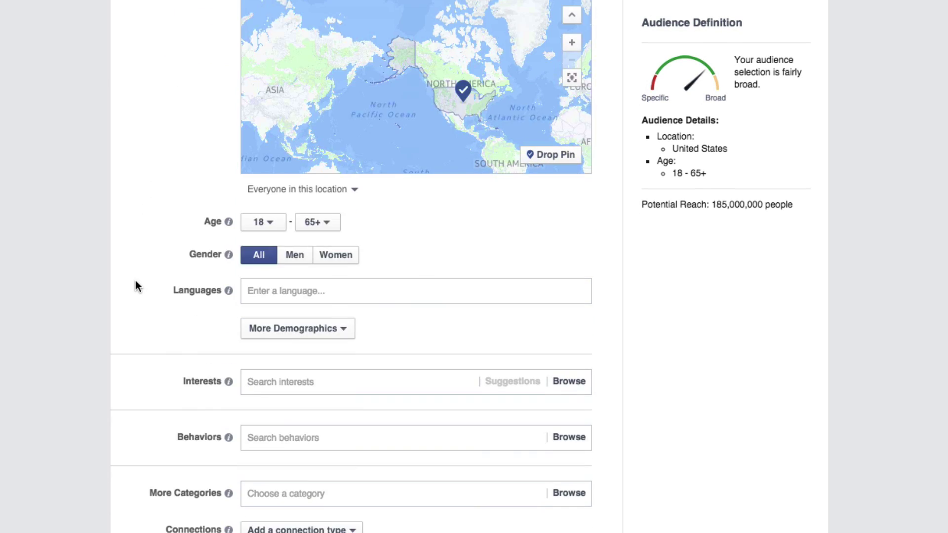
left_click(278, 224)
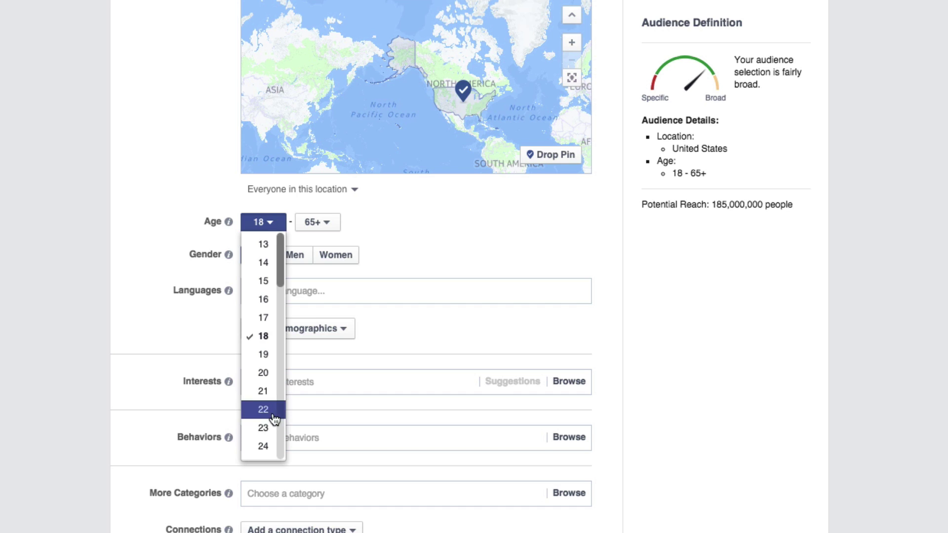
left_click(265, 446)
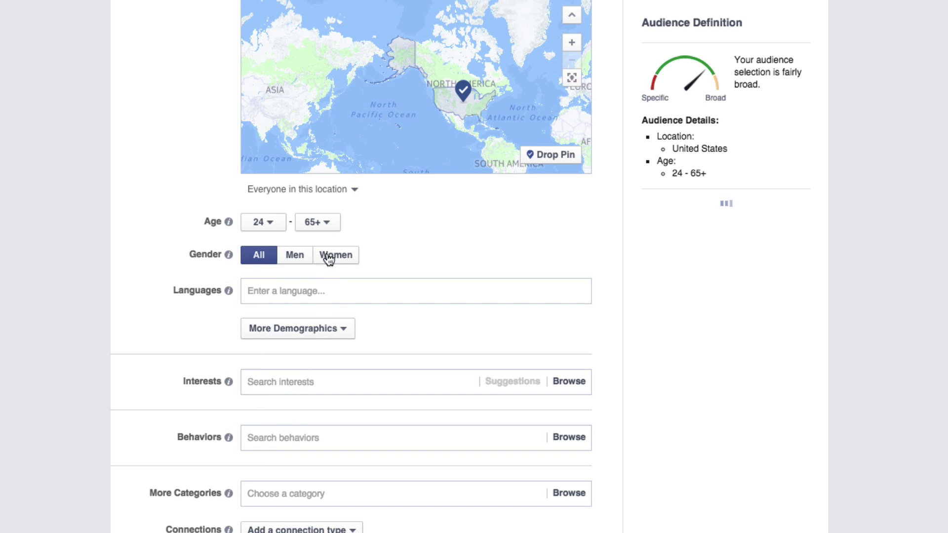
left_click(332, 229)
left_click(401, 207)
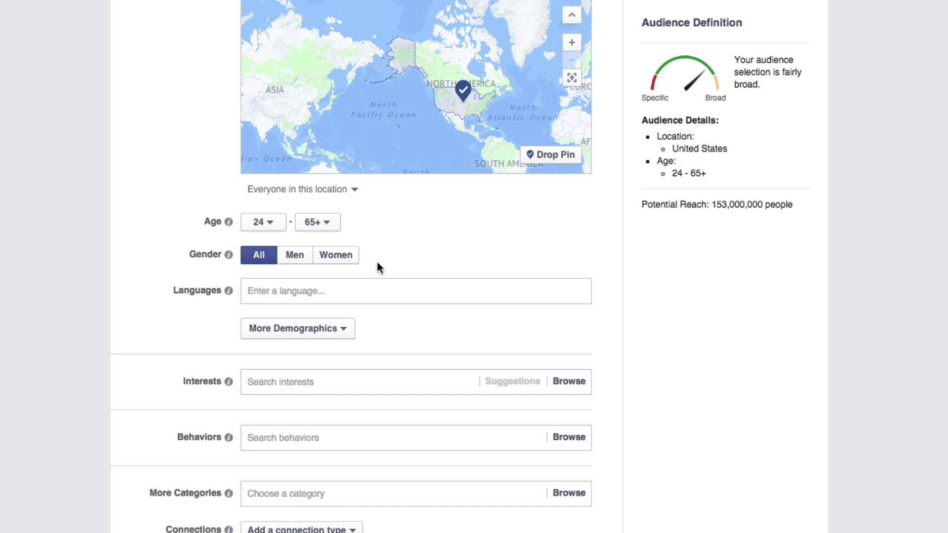
left_click(326, 228)
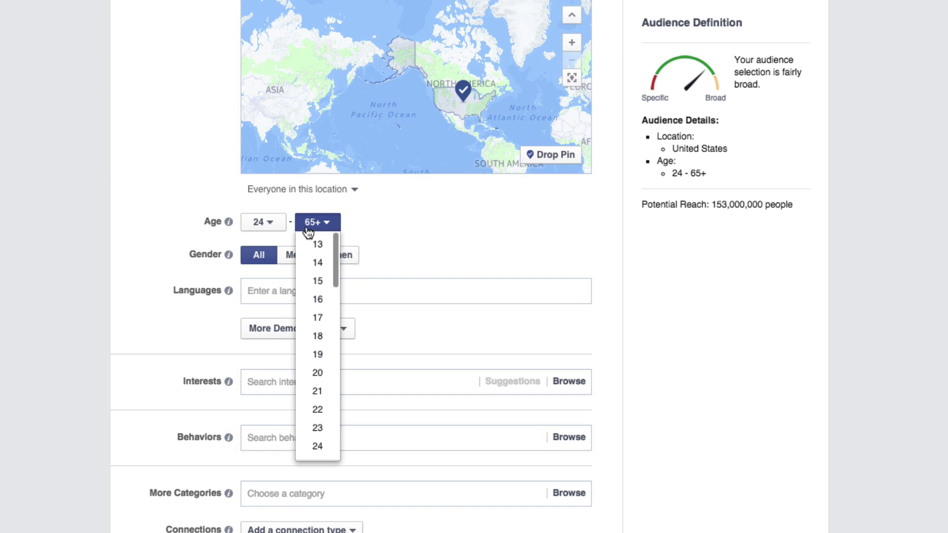
left_click(405, 221)
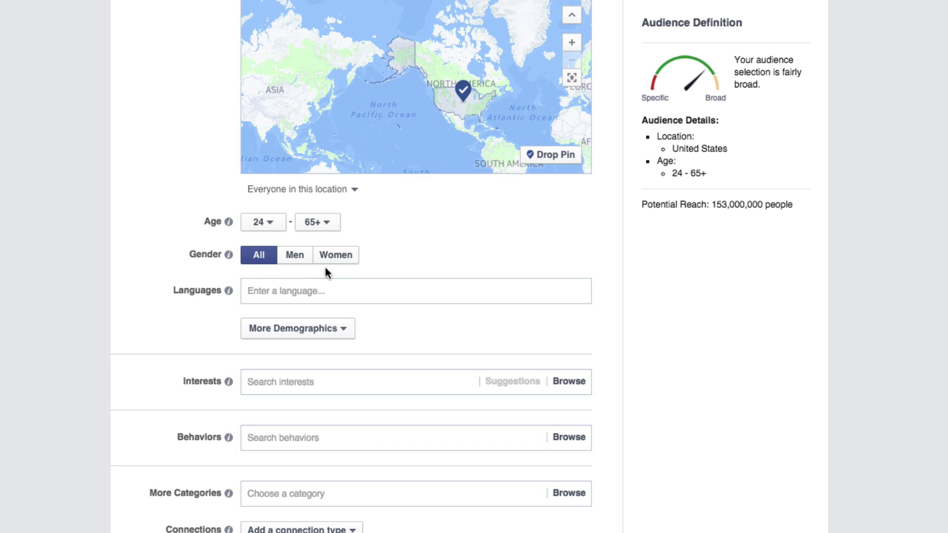
left_click(347, 260)
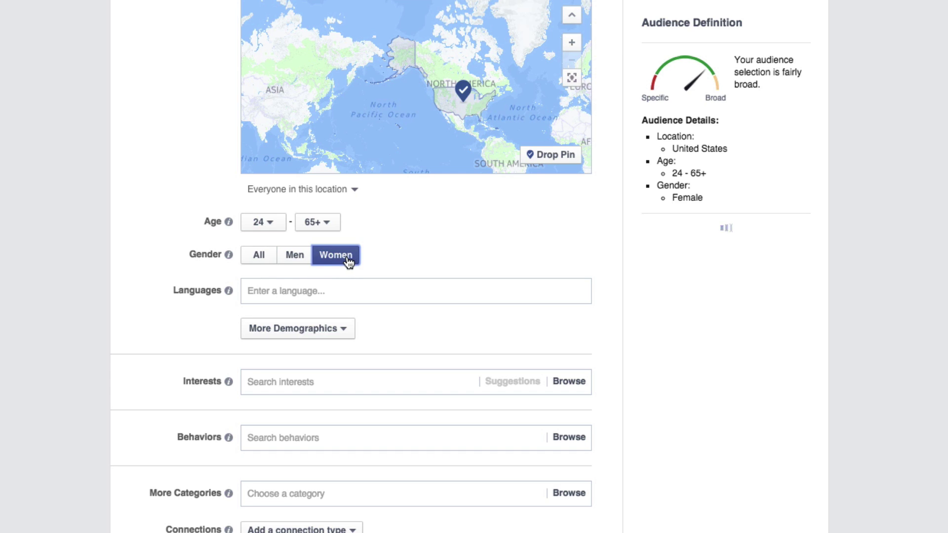
left_click(271, 258)
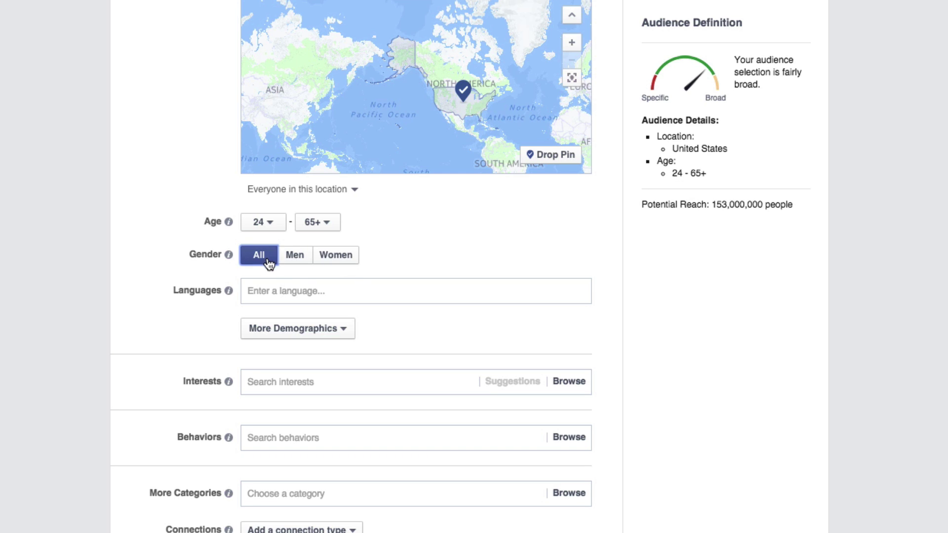
left_click(278, 291)
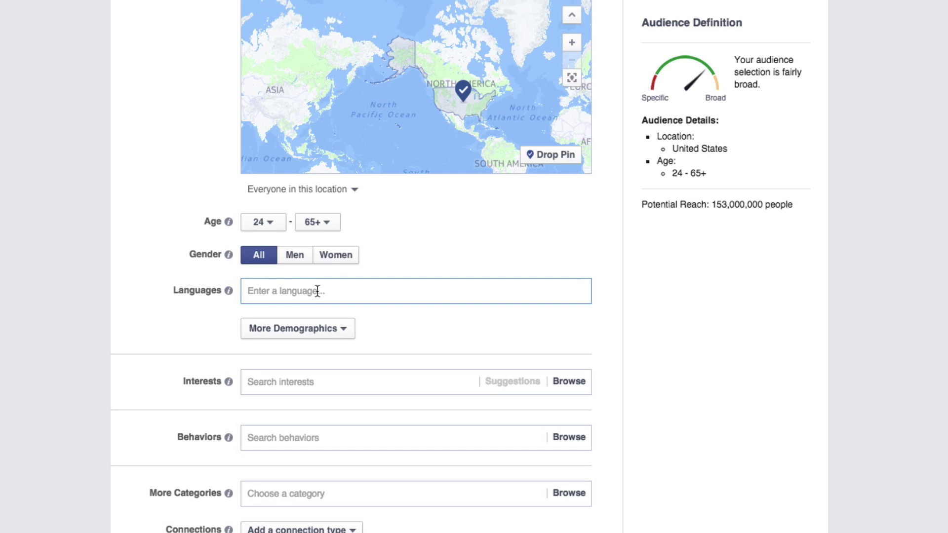
left_click(338, 335)
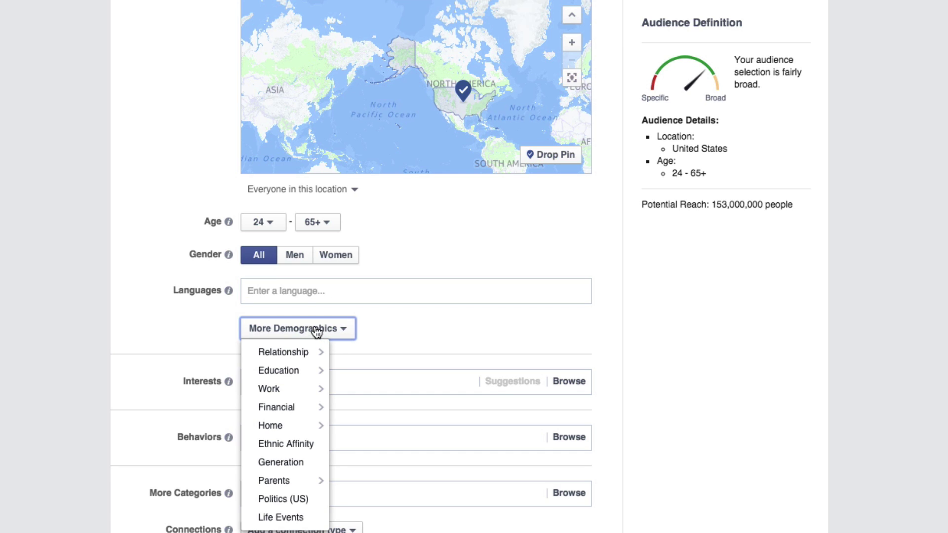
mouse_move(303, 352)
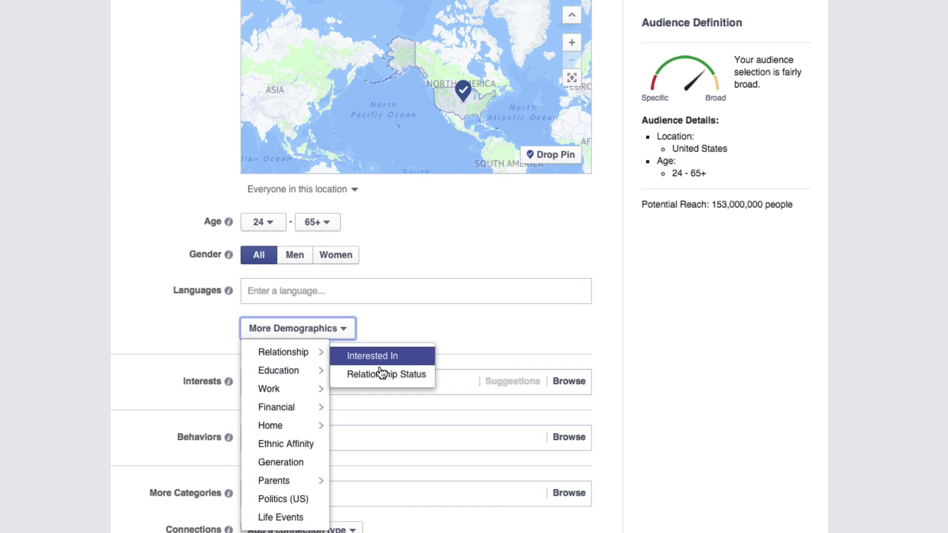
left_click(390, 339)
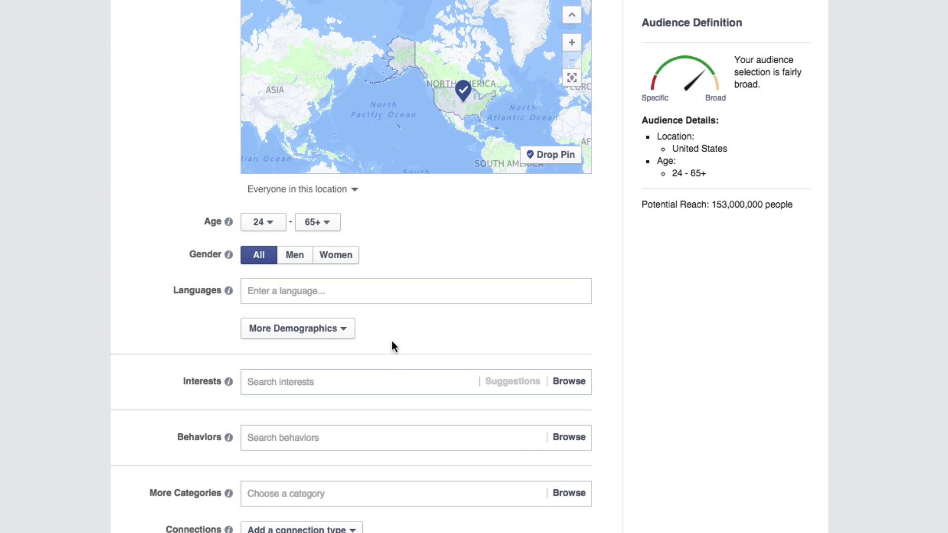
left_click(346, 333)
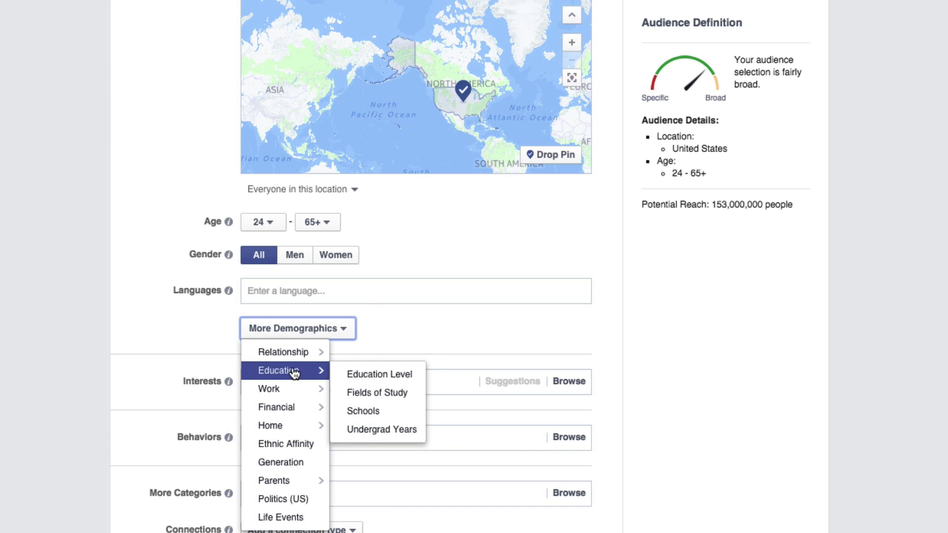
mouse_move(281, 426)
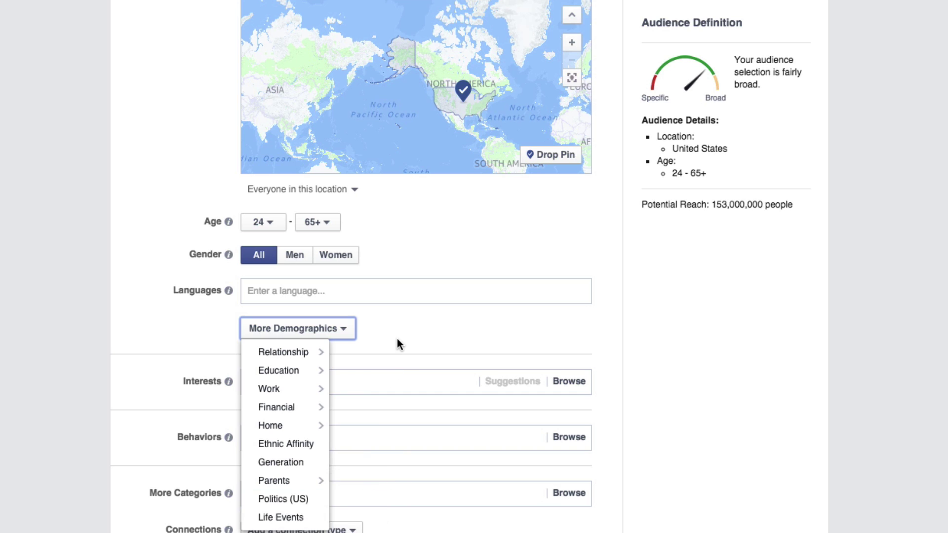
left_click(388, 354)
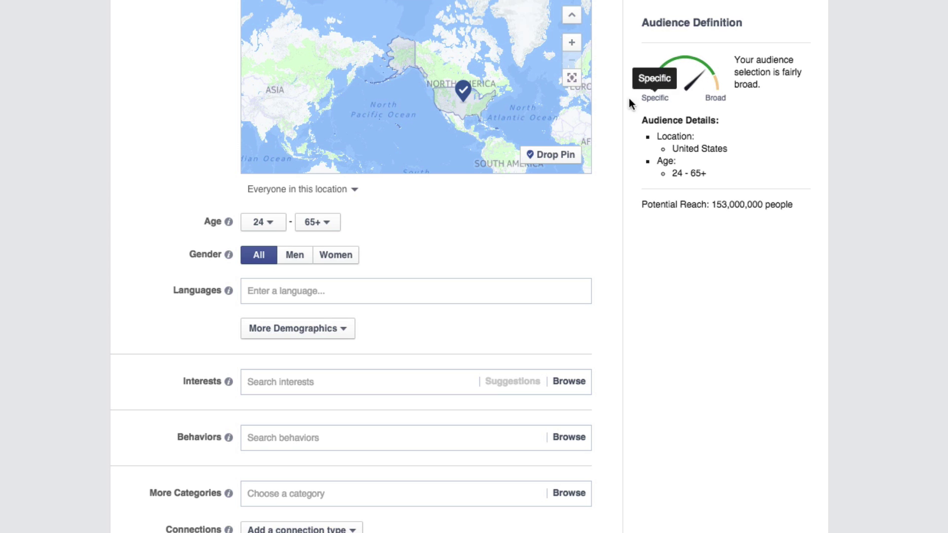
scroll(411, 385, "down", 1)
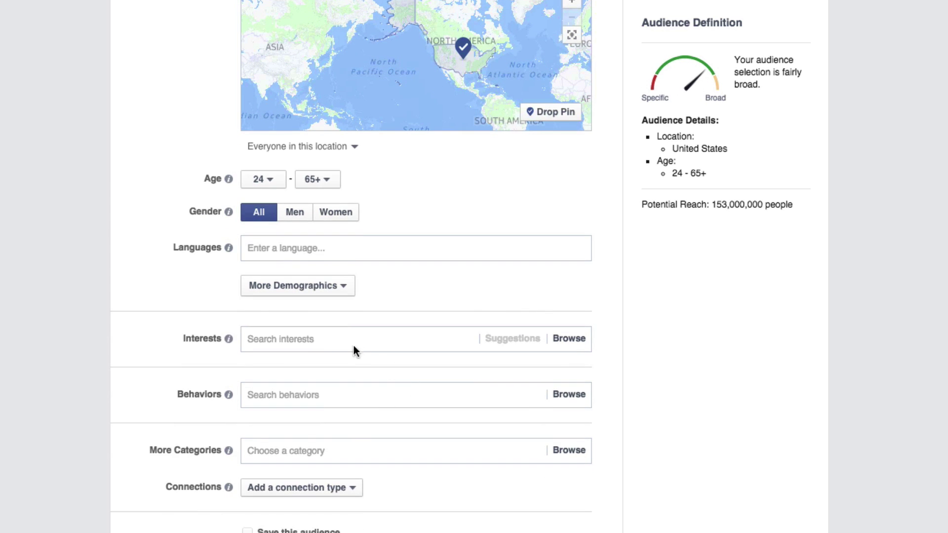
left_click(319, 344)
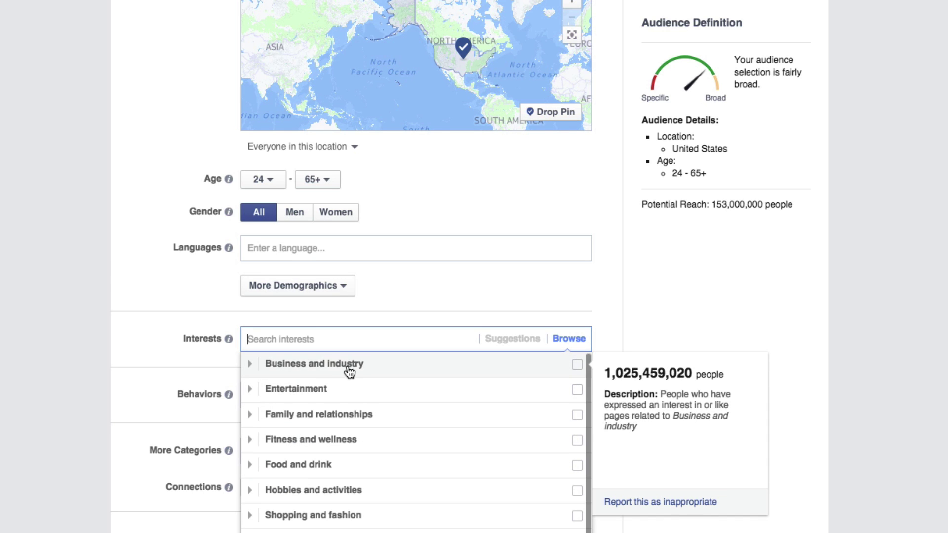
left_click(161, 330)
scroll(166, 349, "down", 3)
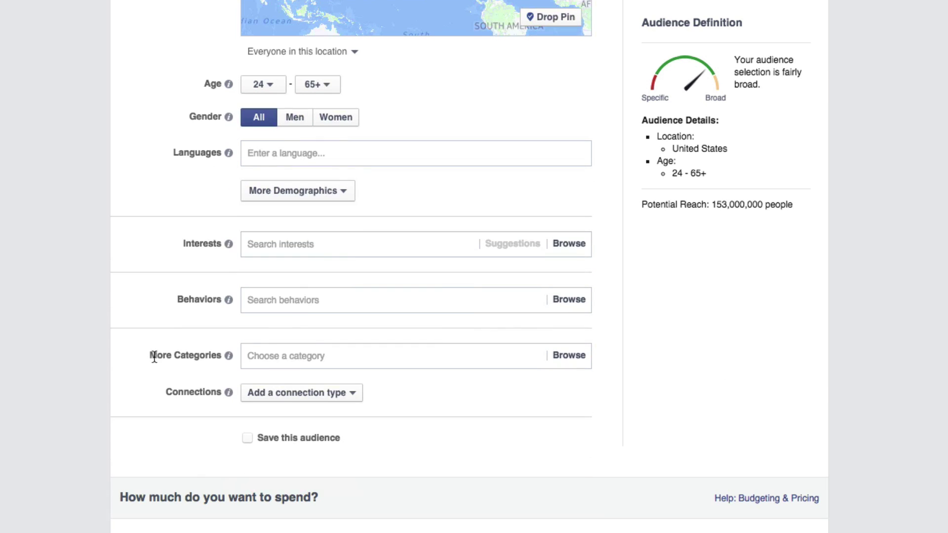
left_click(491, 299)
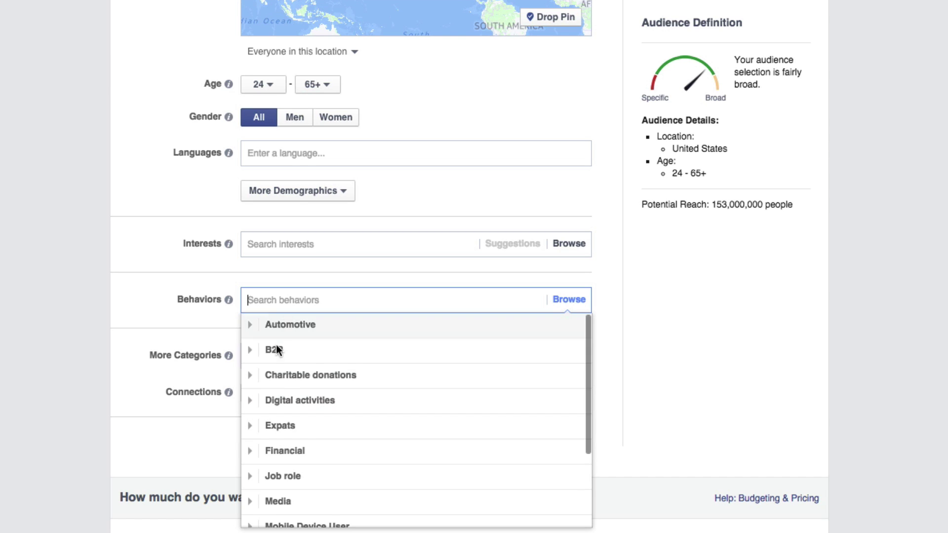
left_click(250, 327)
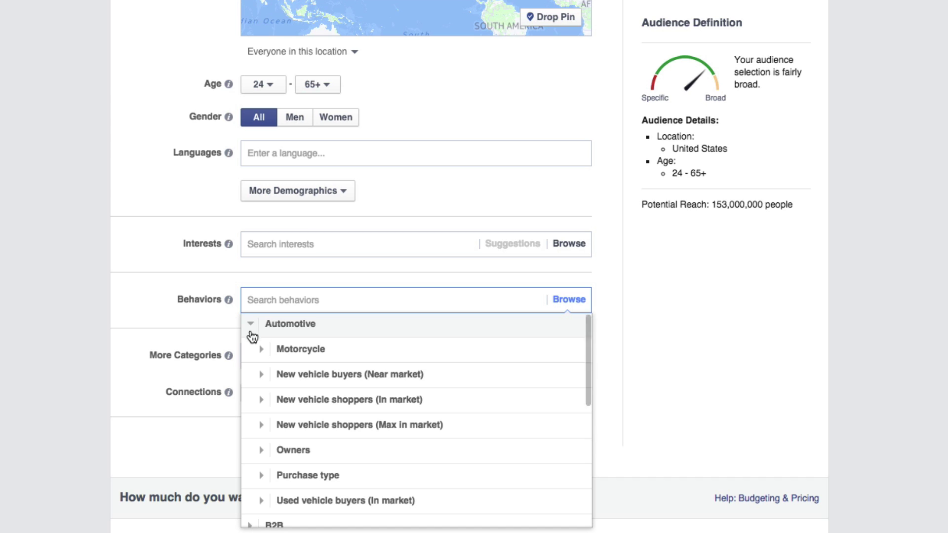
left_click(257, 333)
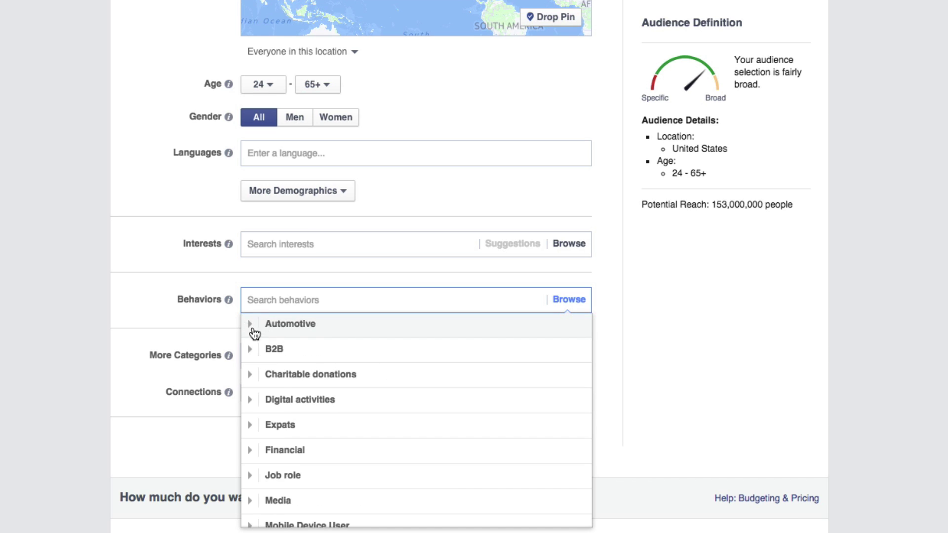
left_click(217, 324)
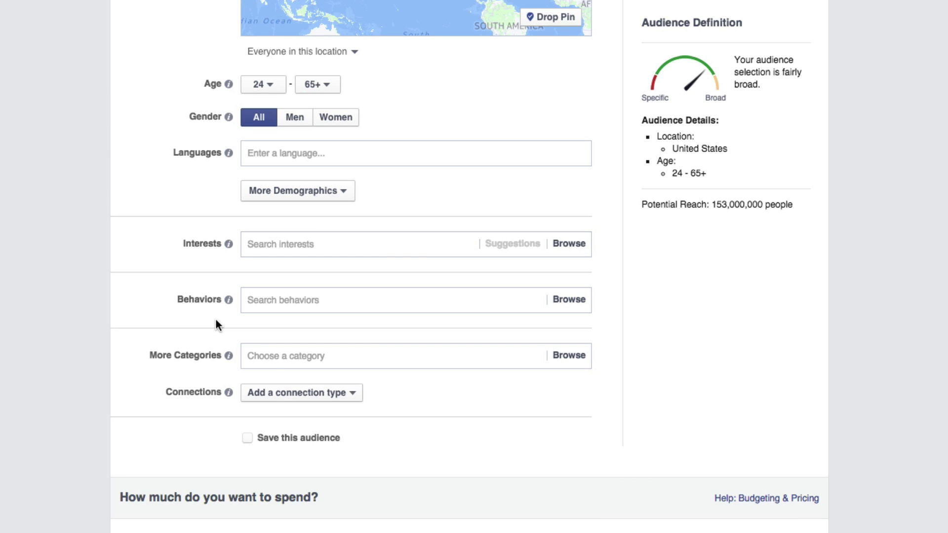
left_click(268, 358)
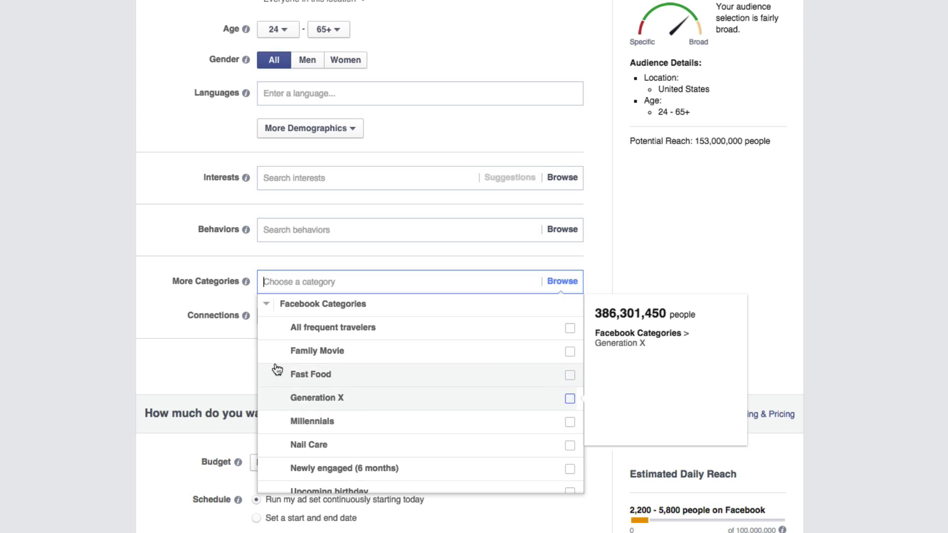
left_click(266, 304)
left_click(206, 306)
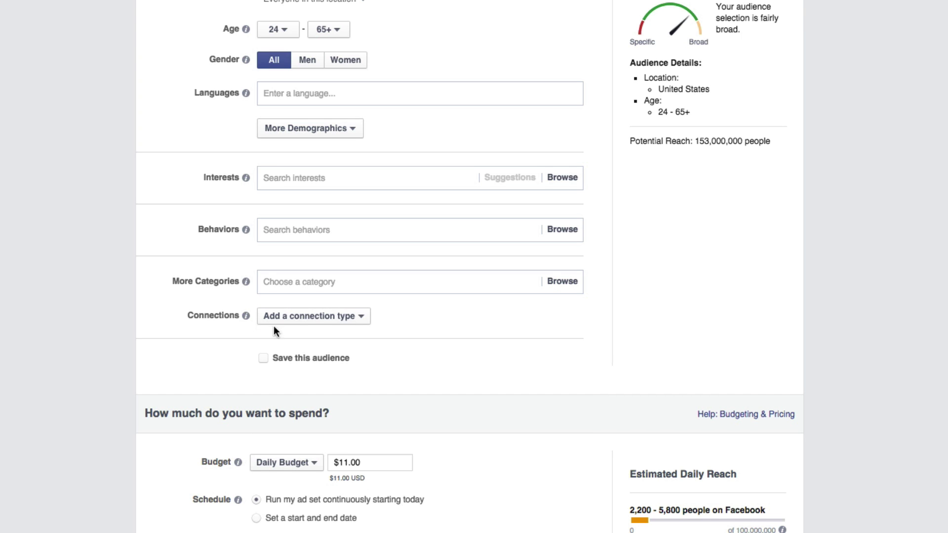
left_click(366, 322)
mouse_move(350, 341)
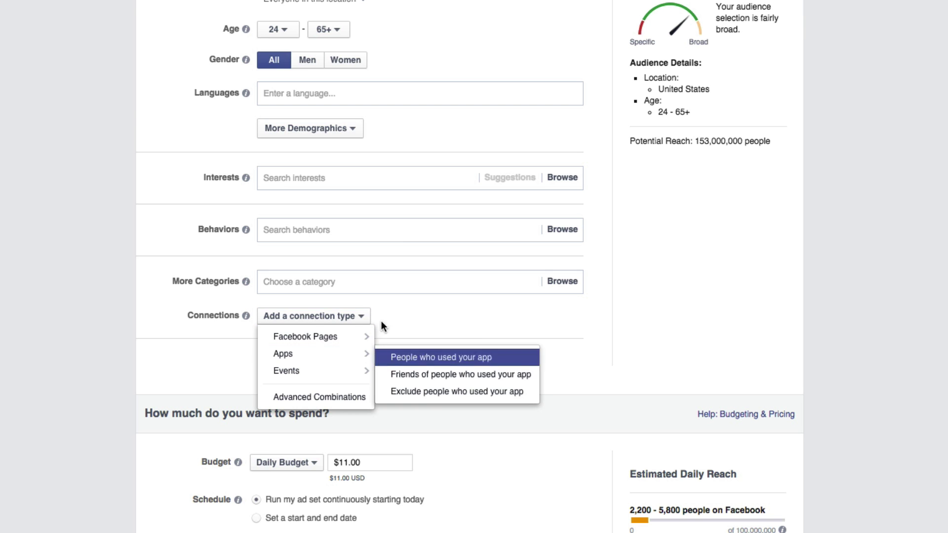
left_click(234, 357)
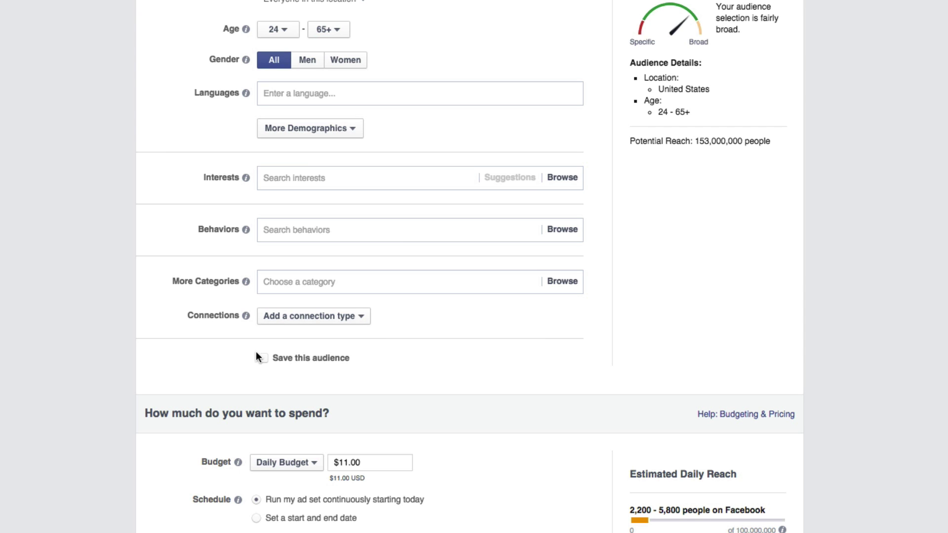
Step: Open the budget type dropdown on the $11.00 Daily Budget to show Daily and Lifetime options
scroll(186, 348, "down", 6)
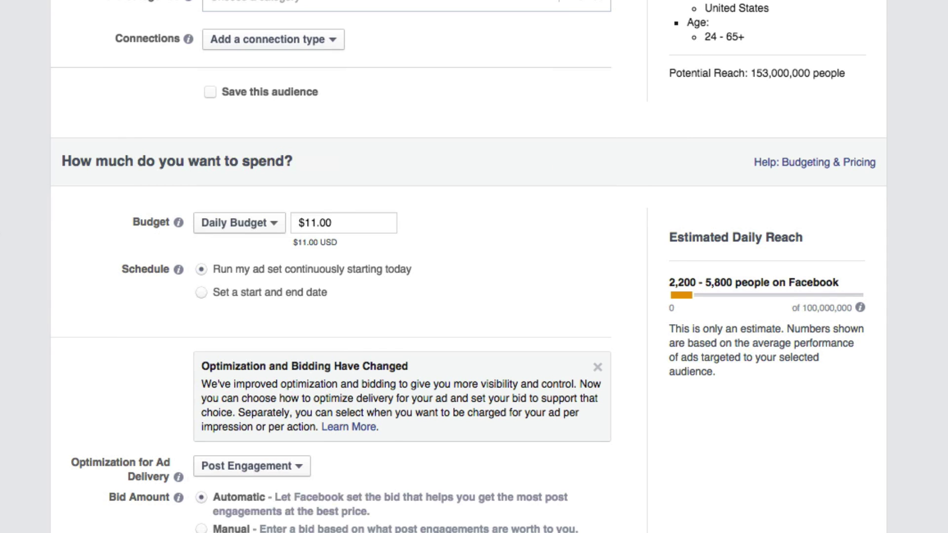
scroll(7, 393, "down", 3)
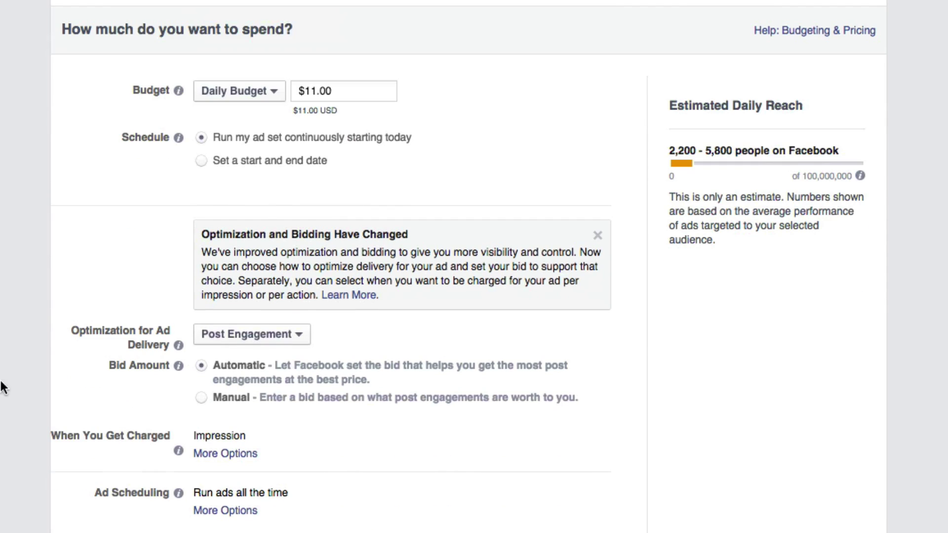
left_click(274, 92)
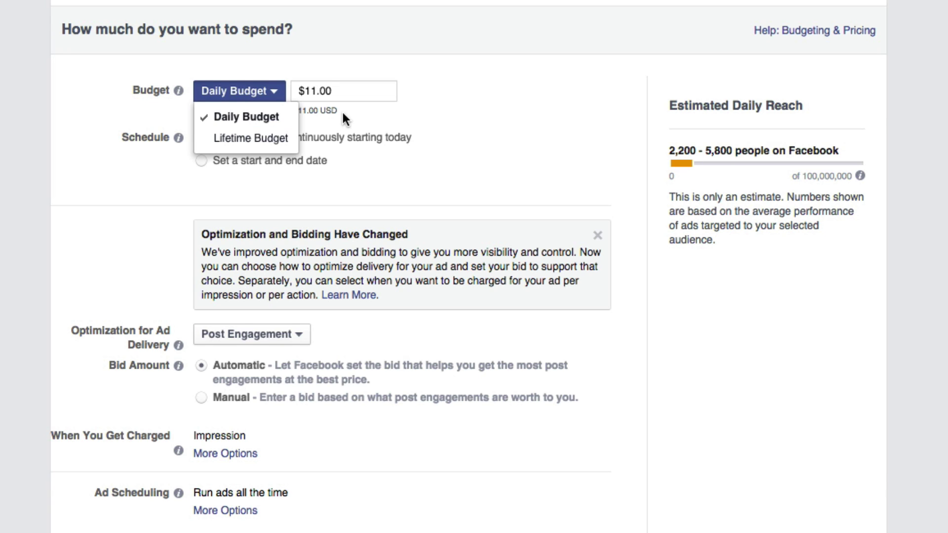
left_click_drag(342, 111, 295, 111)
left_click(294, 106)
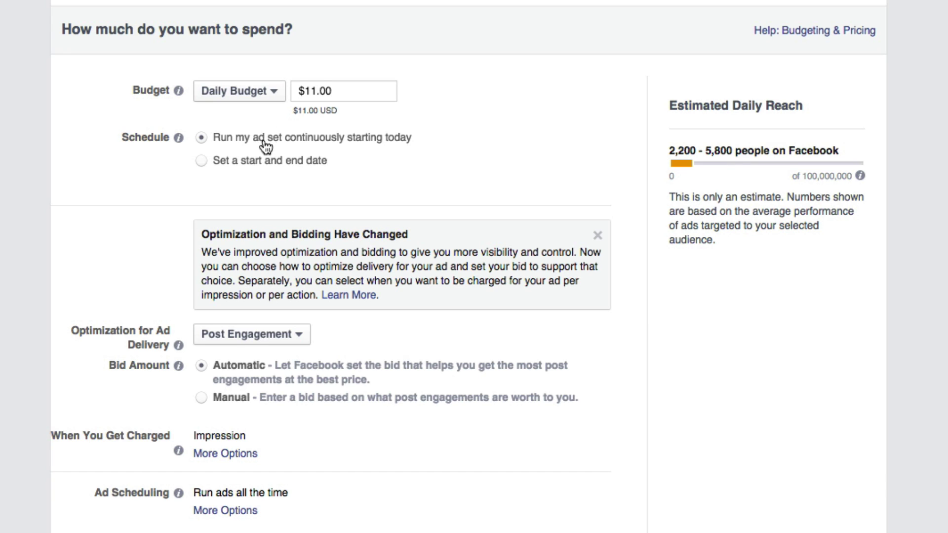
left_click(272, 94)
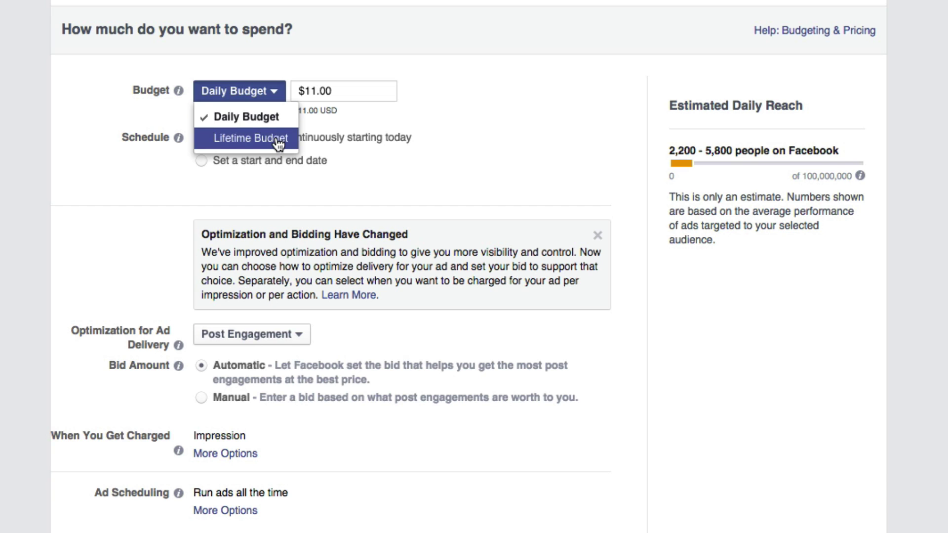
left_click(266, 113)
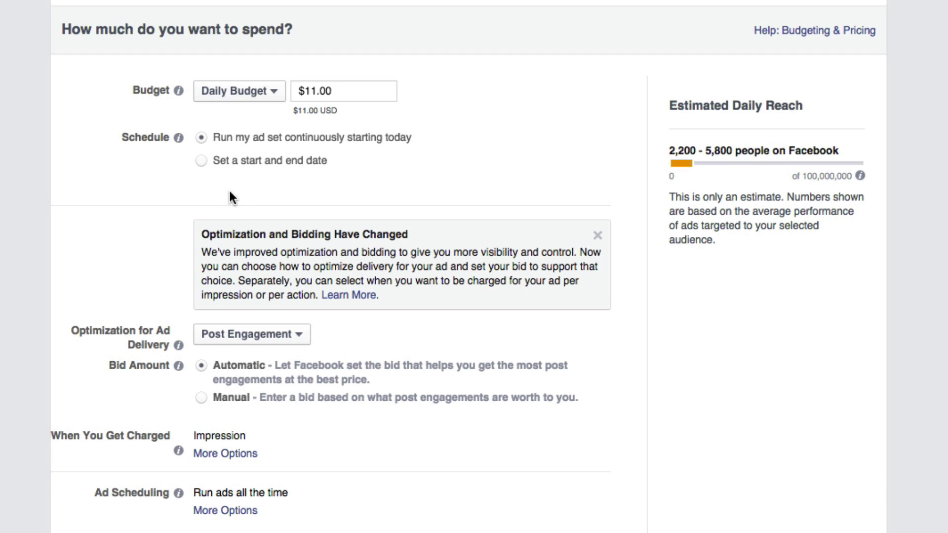
left_click(247, 93)
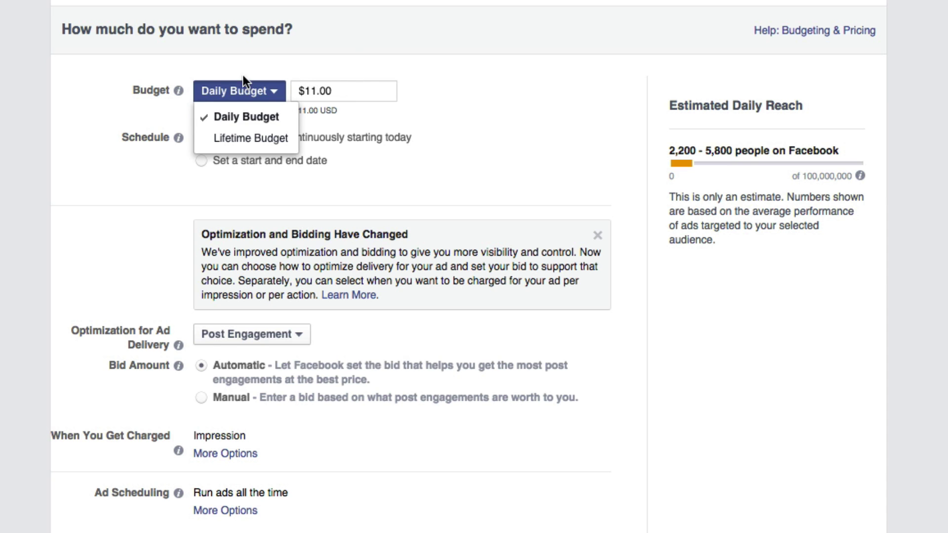
Step: Switch the ad set to a $350.00 Lifetime Budget
left_click(238, 136)
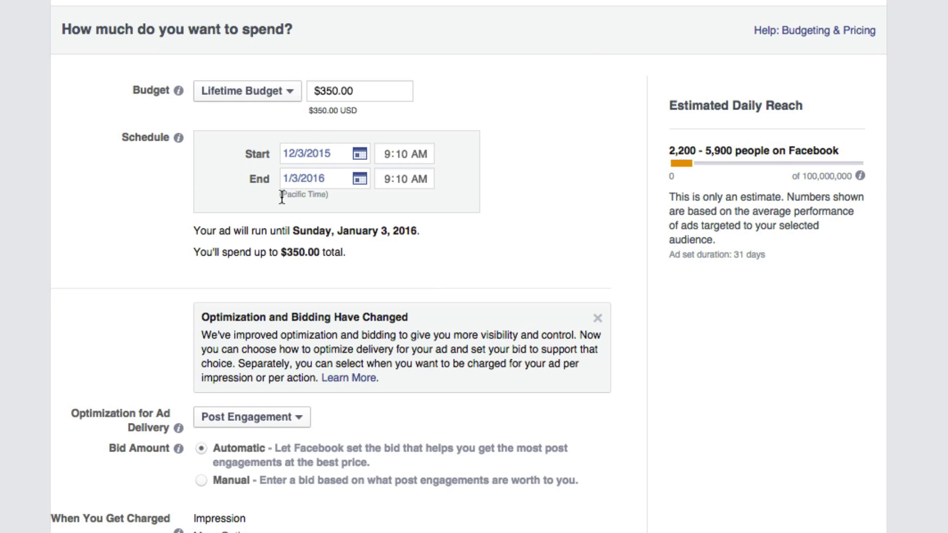
left_click(389, 180)
left_click_drag(375, 90, 312, 85)
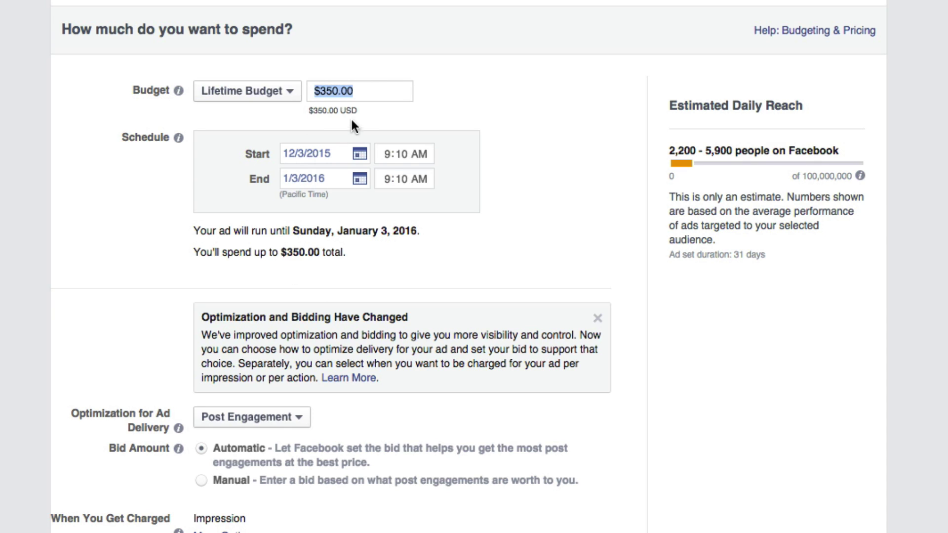
left_click_drag(363, 108, 302, 114)
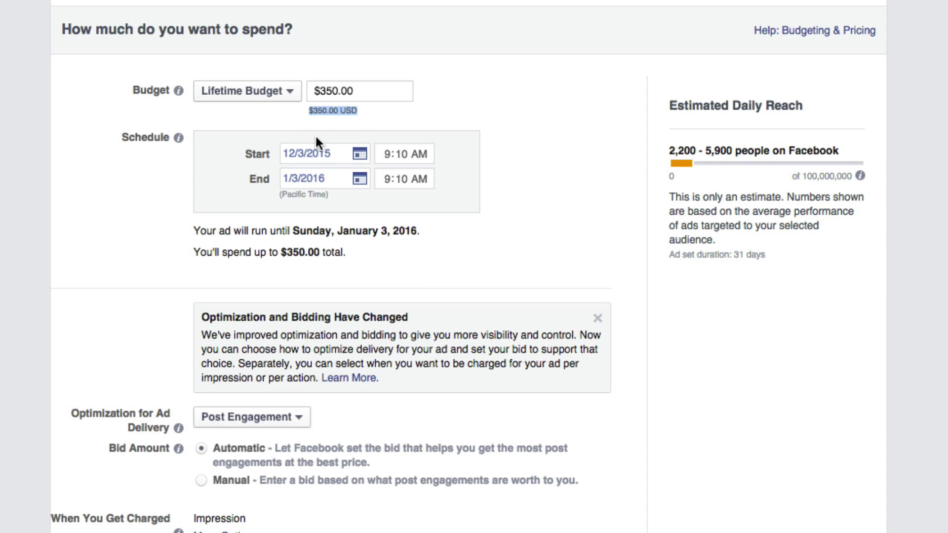
left_click_drag(363, 108, 300, 110)
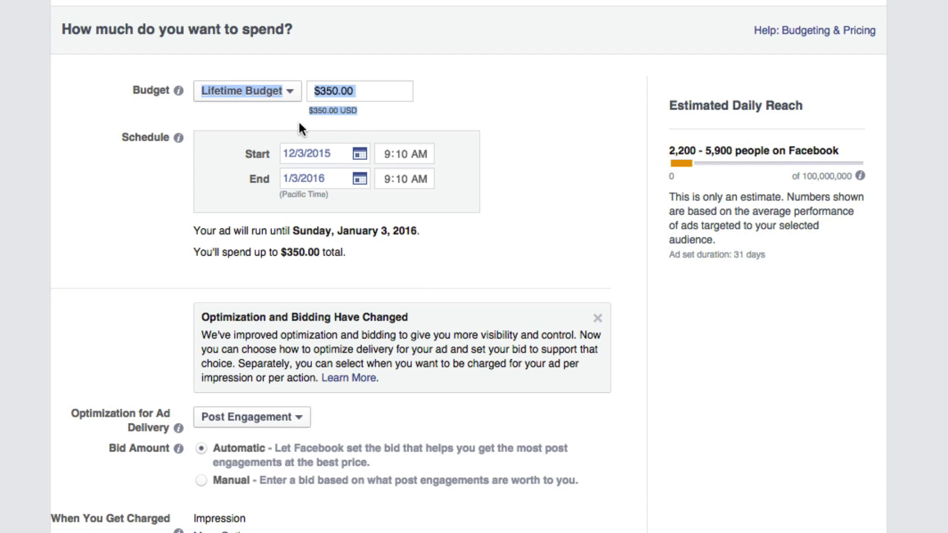
Step: Set the schedule end date to December 12, 2015
left_click(359, 181)
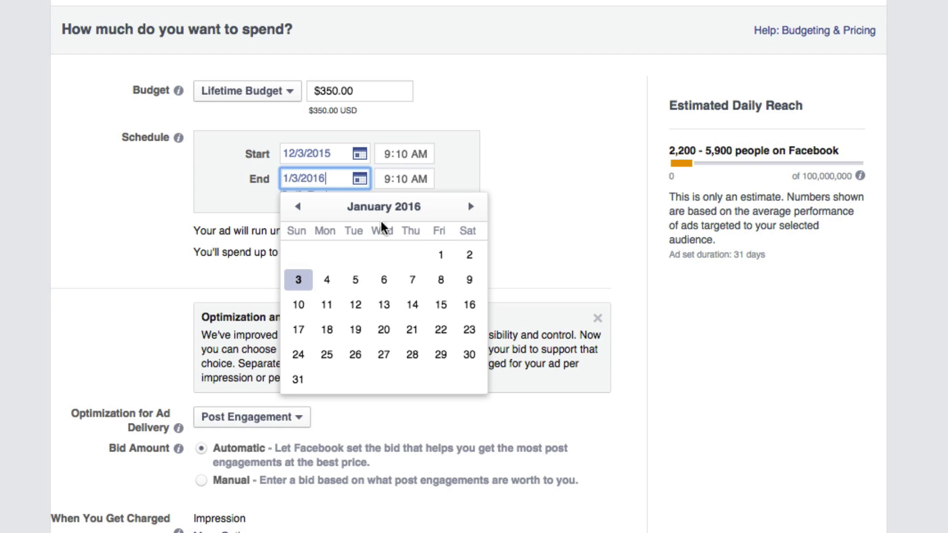
left_click(298, 210)
left_click(469, 279)
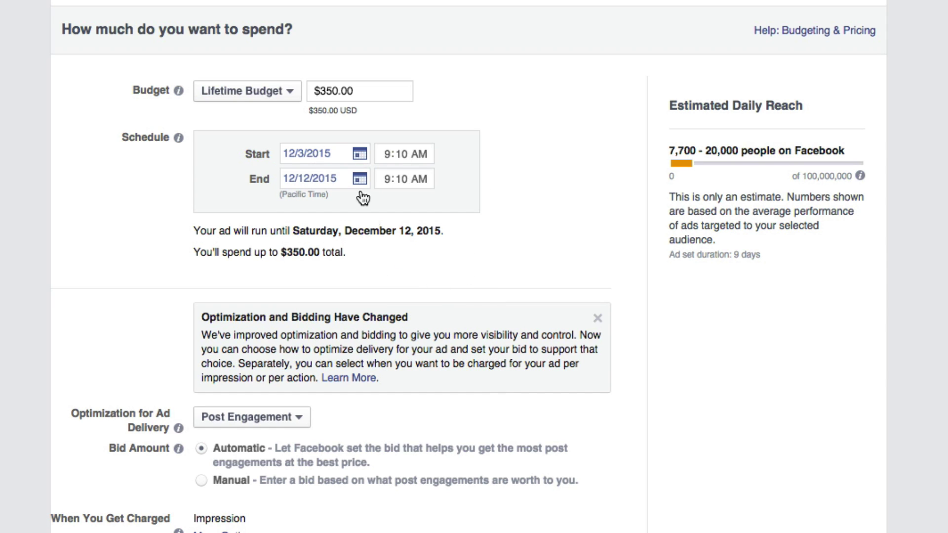
mouse_move(353, 91)
left_mouse_down()
mouse_move(321, 91)
mouse_move(347, 91)
left_mouse_up()
Step: Dismiss the 'Optimization and Bidding Have Changed' notice
scroll(692, 398, "down", 1)
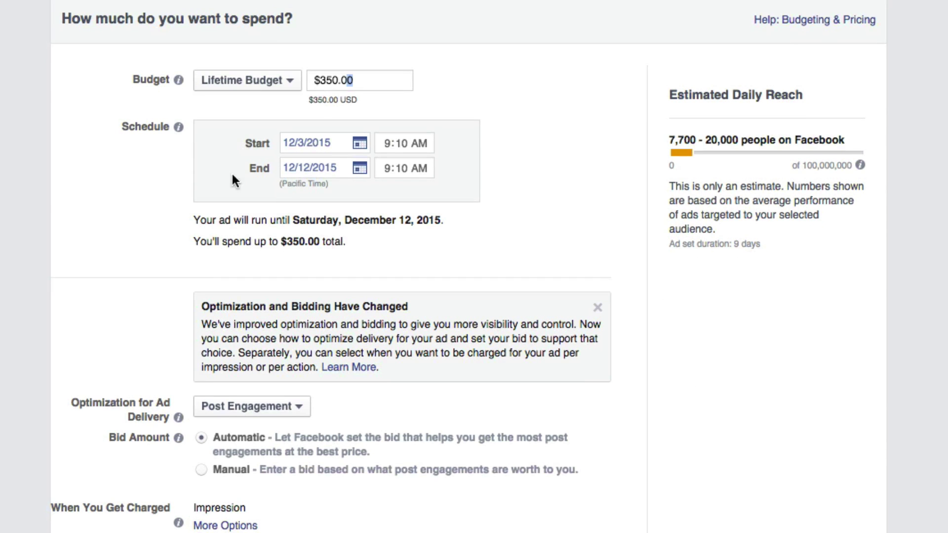
scroll(790, 253, "down", 2)
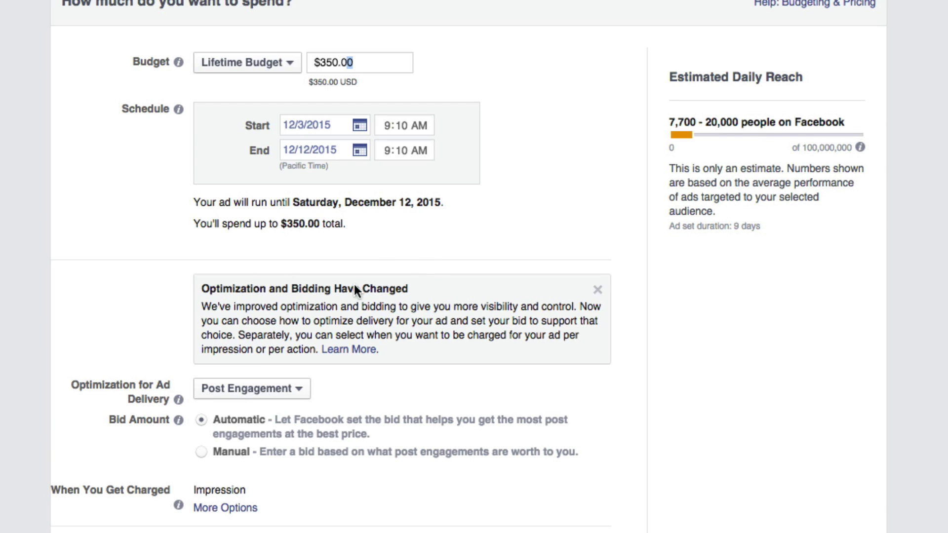
left_click(595, 289)
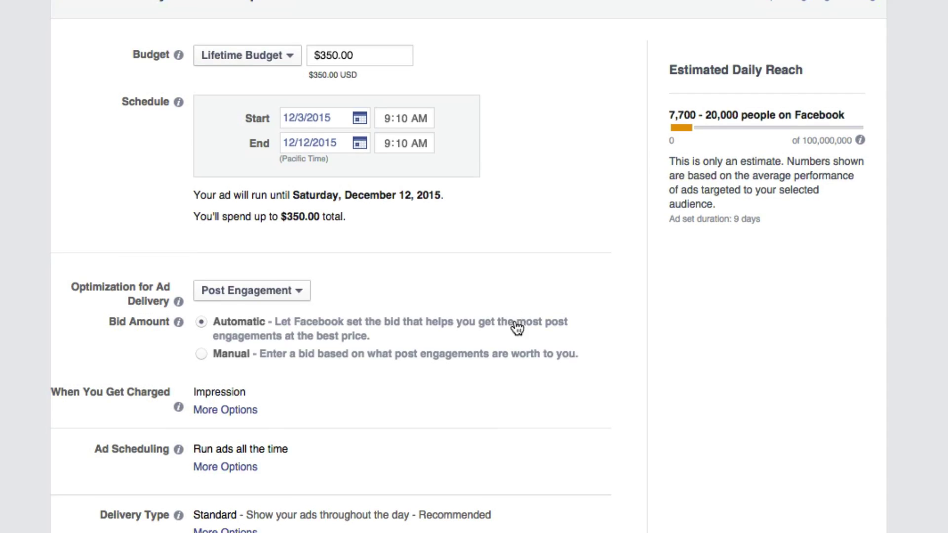
Step: Keep Optimization for Ad Delivery set to Post Engagement
scroll(514, 328, "down", 2)
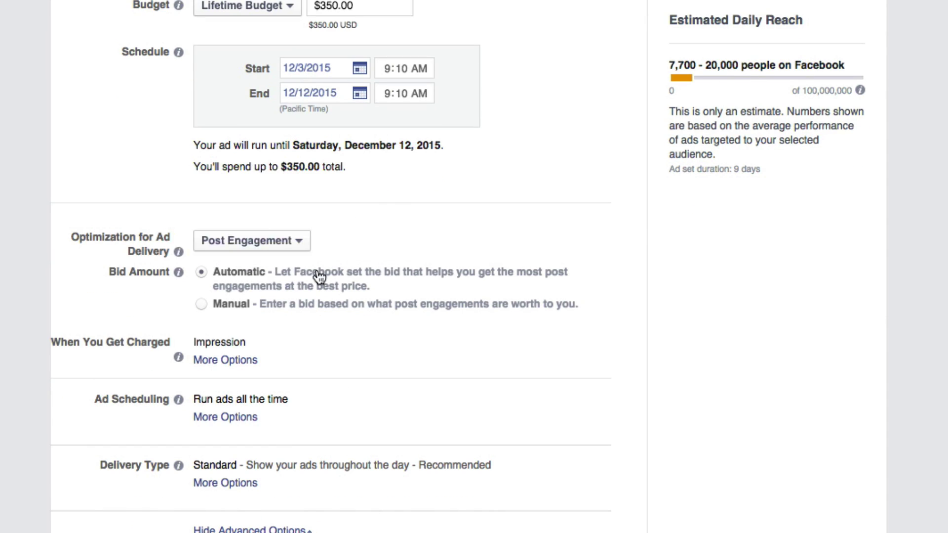
left_click(300, 241)
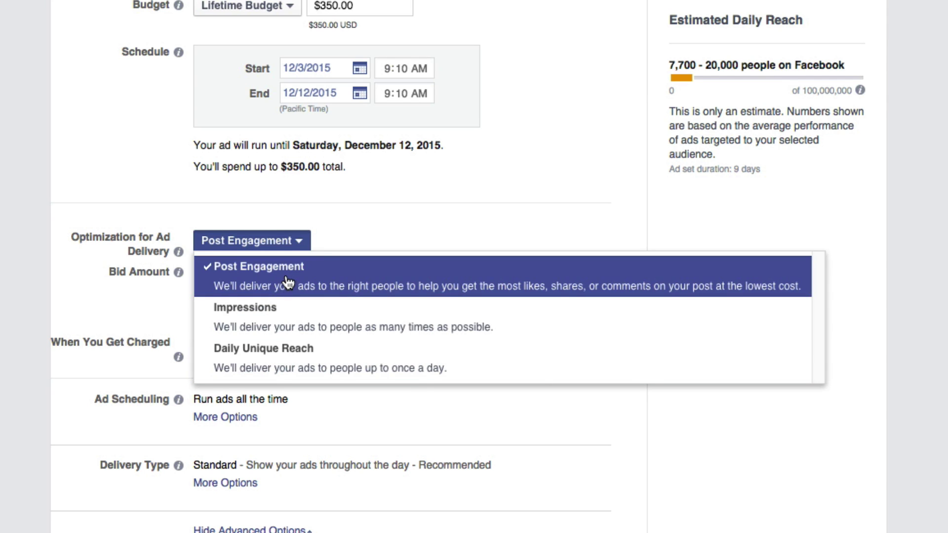
left_click(288, 285)
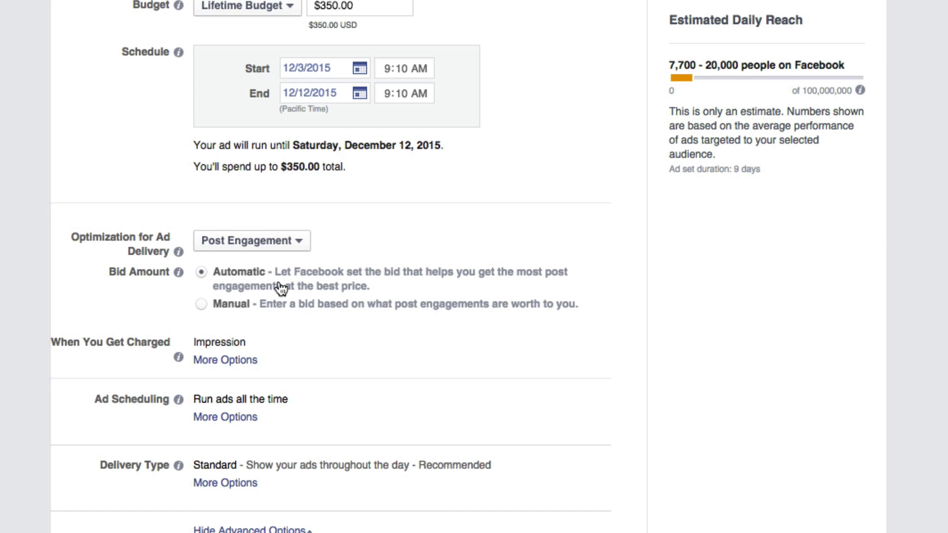
left_click(292, 249)
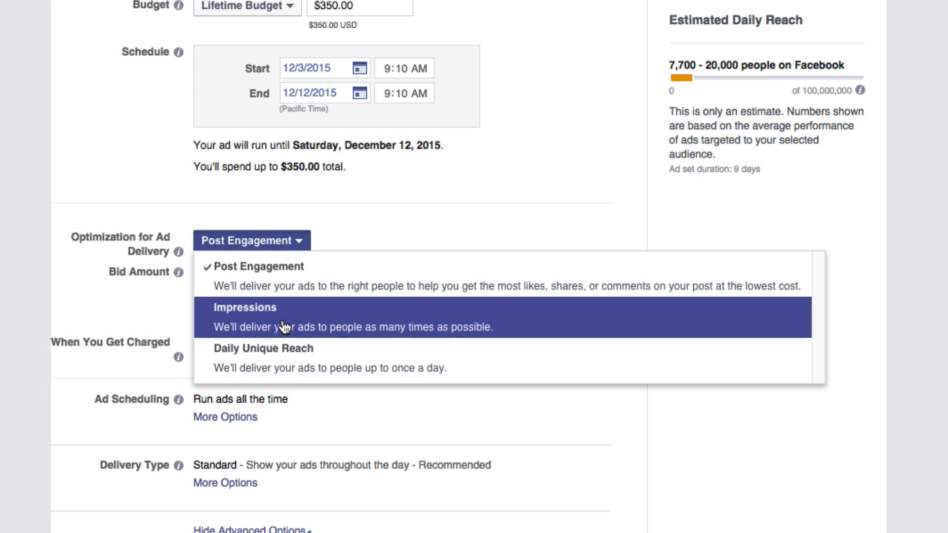
left_click(274, 295)
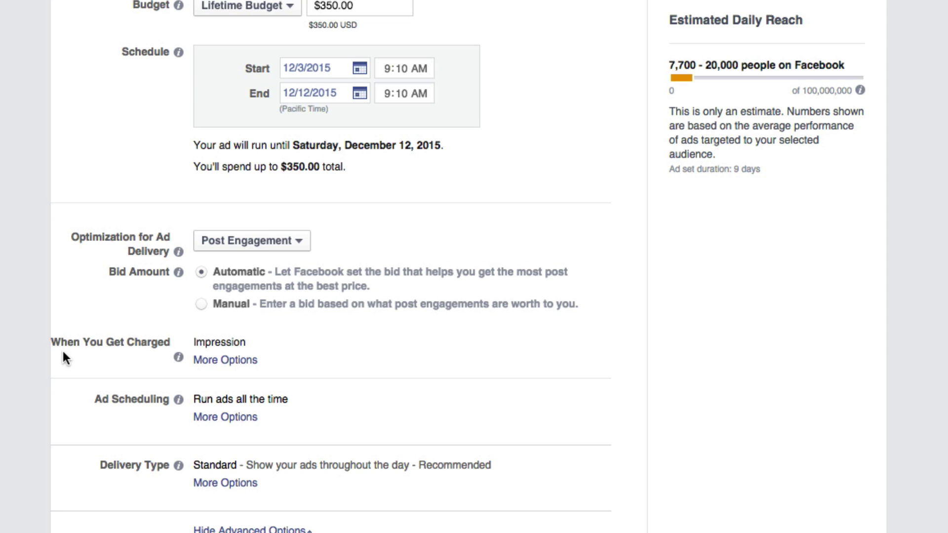
Step: Change When You Get Charged from per impression to Post Engagement
left_click(225, 362)
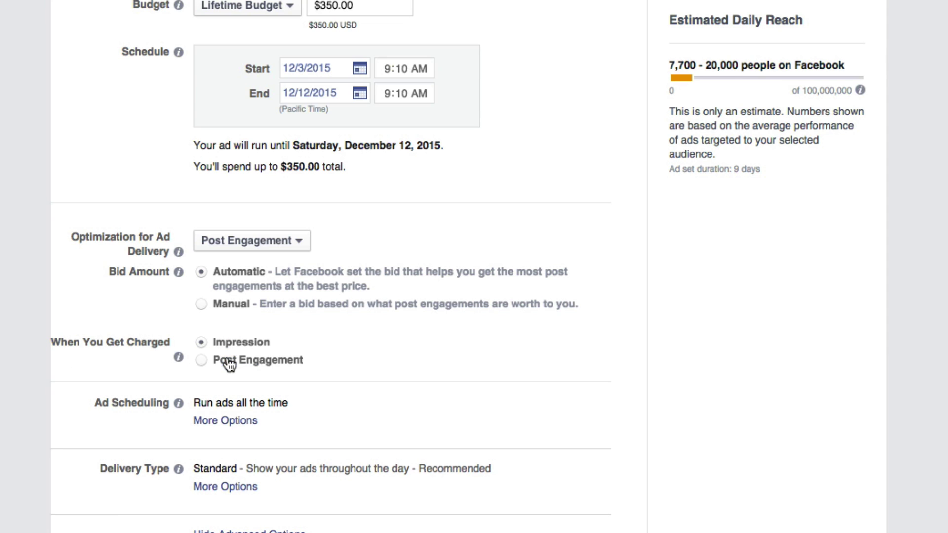
left_click(202, 362)
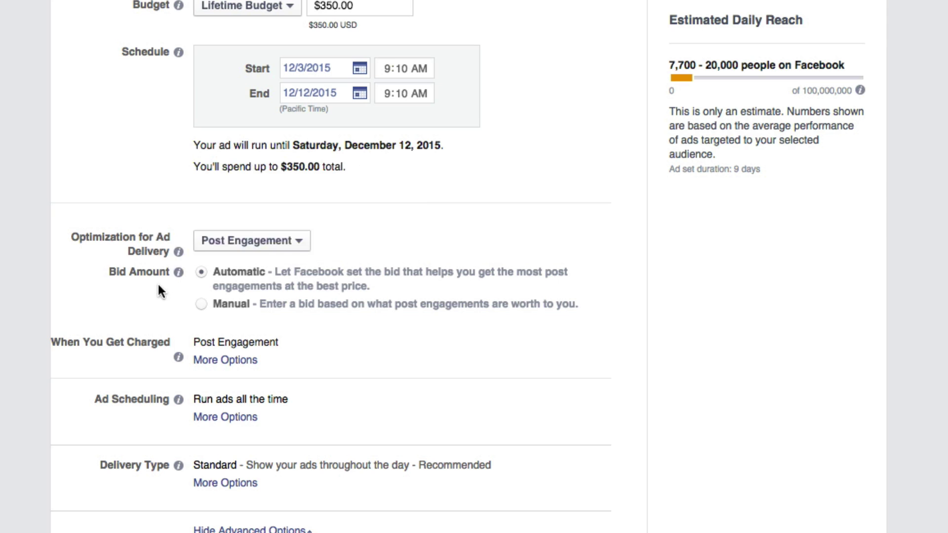
scroll(358, 426, "down", 1)
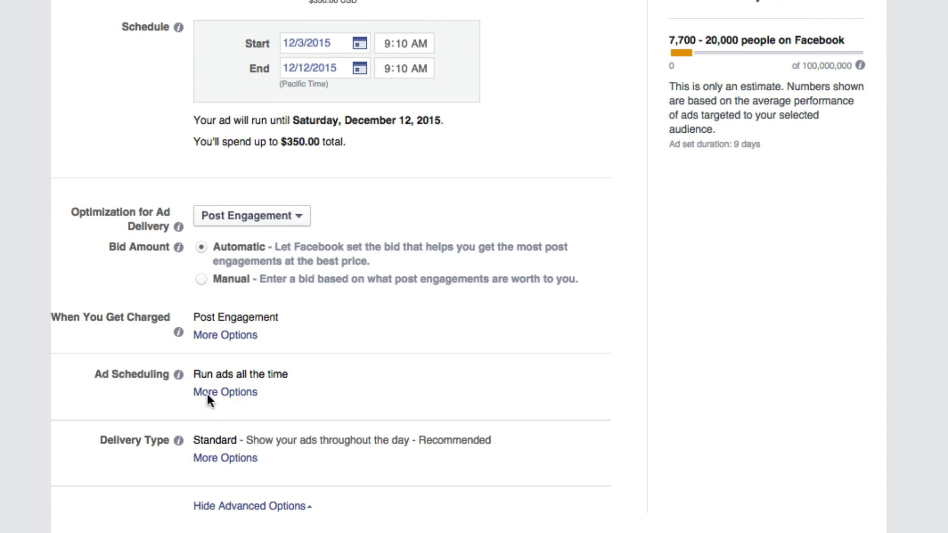
left_click(245, 393)
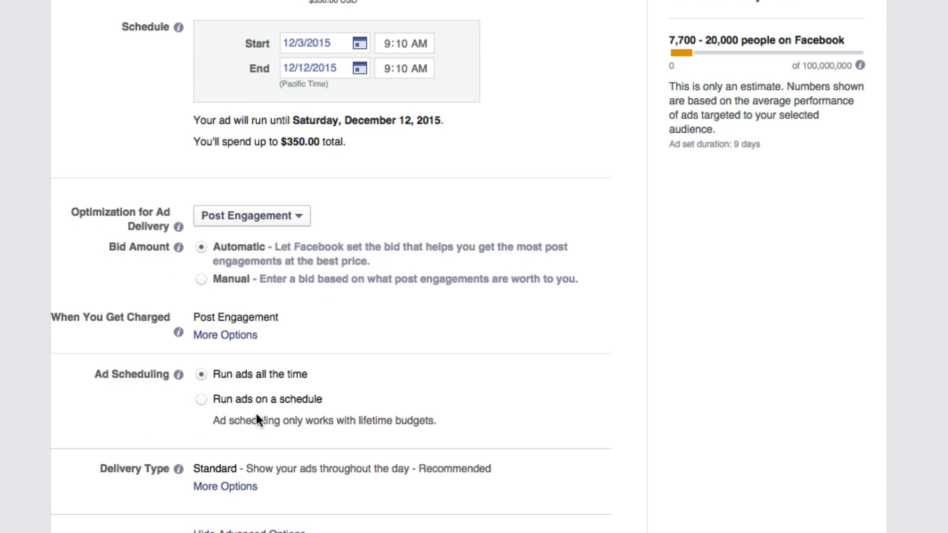
left_click(201, 400)
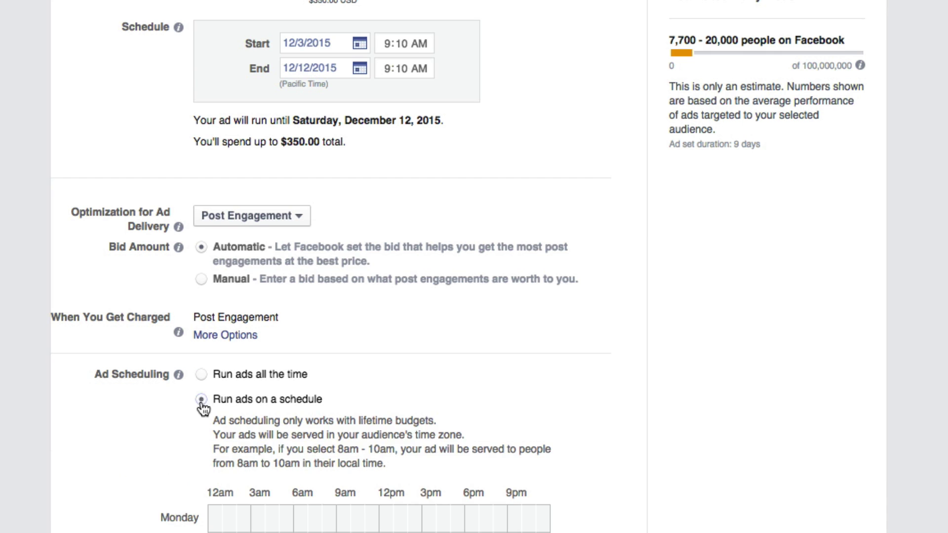
scroll(313, 419, "down", 5)
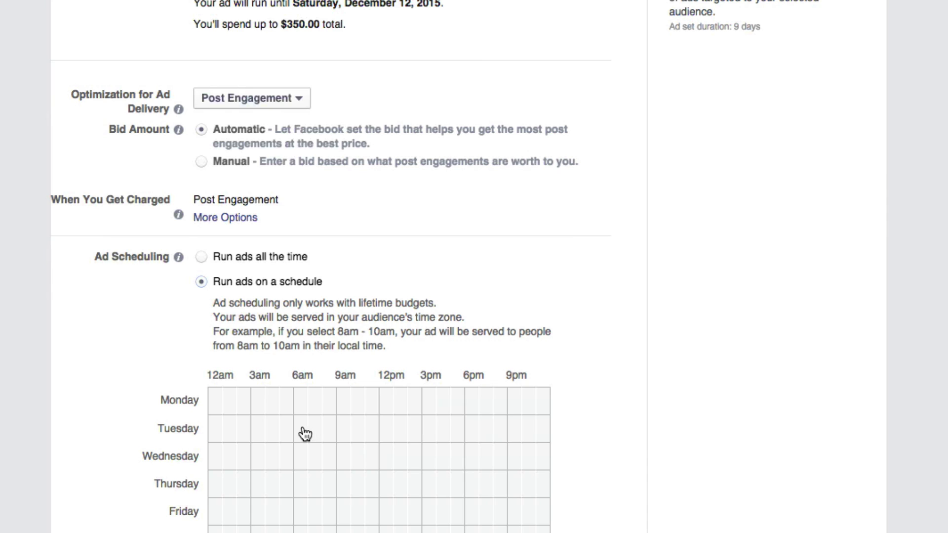
left_click(462, 429)
left_click_drag(452, 439, 462, 467)
left_click(434, 466)
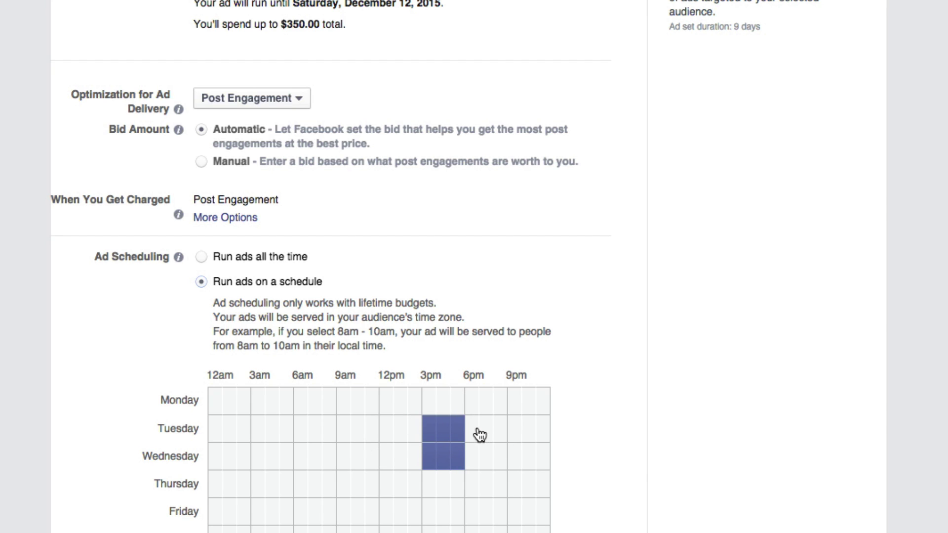
left_click_drag(476, 434, 499, 429)
left_click(477, 459)
left_click(482, 464)
left_click(499, 461)
scroll(496, 444, "down", 1)
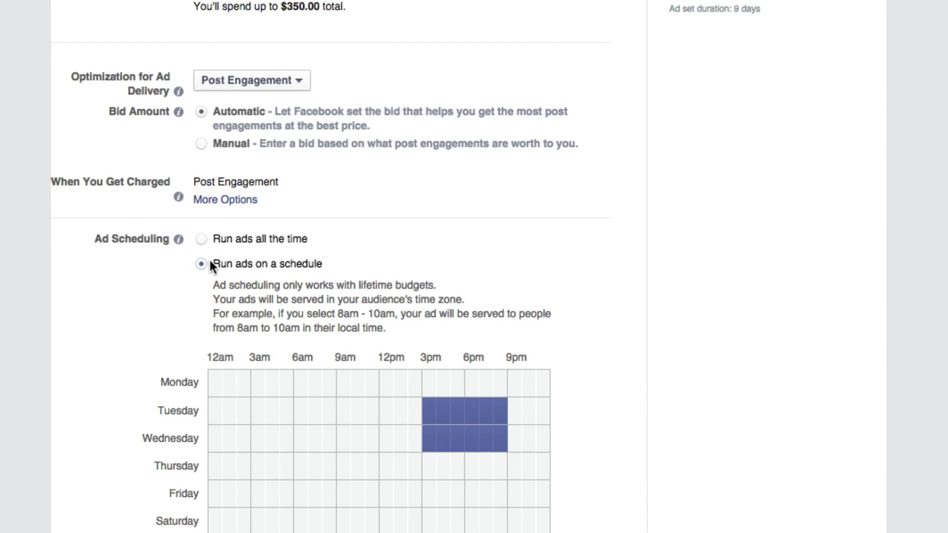
left_click(202, 240)
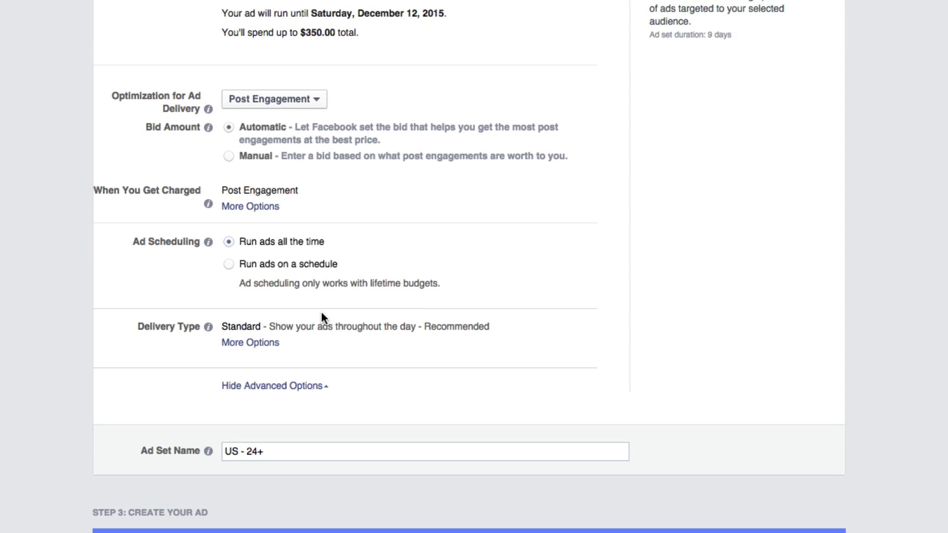
Step: Expand Delivery Type's More Options to show Standard and Accelerated delivery
scroll(416, 349, "down", 3)
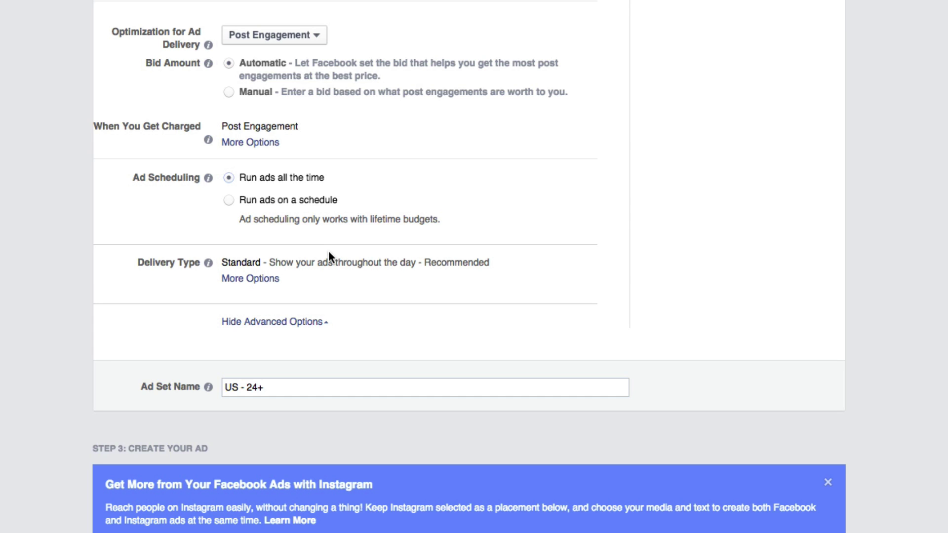
scroll(346, 304, "down", 1)
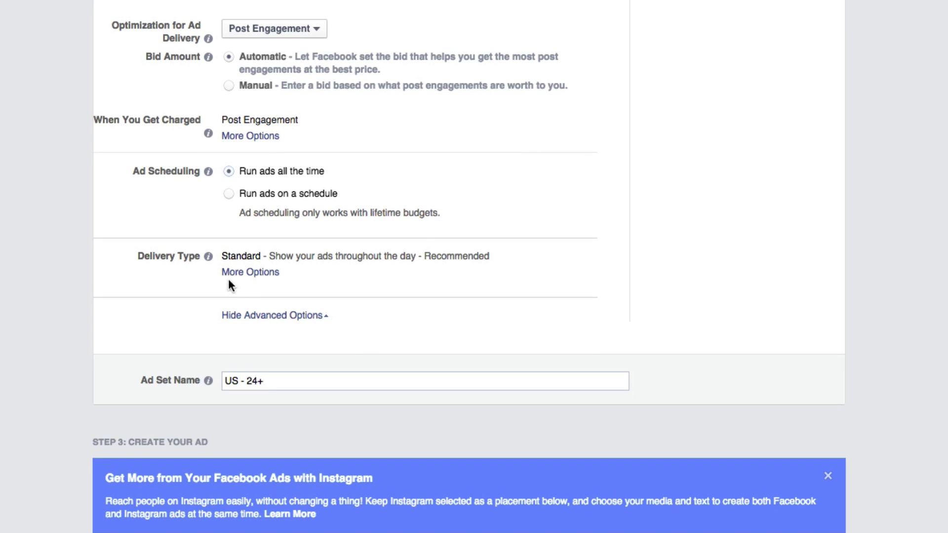
left_click(248, 272)
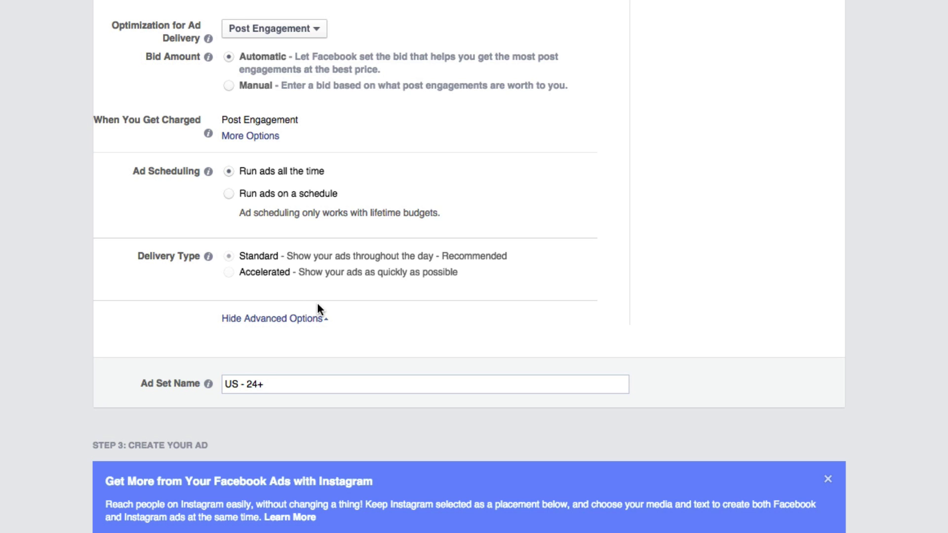
scroll(341, 308, "down", 2)
scroll(332, 306, "down", 1)
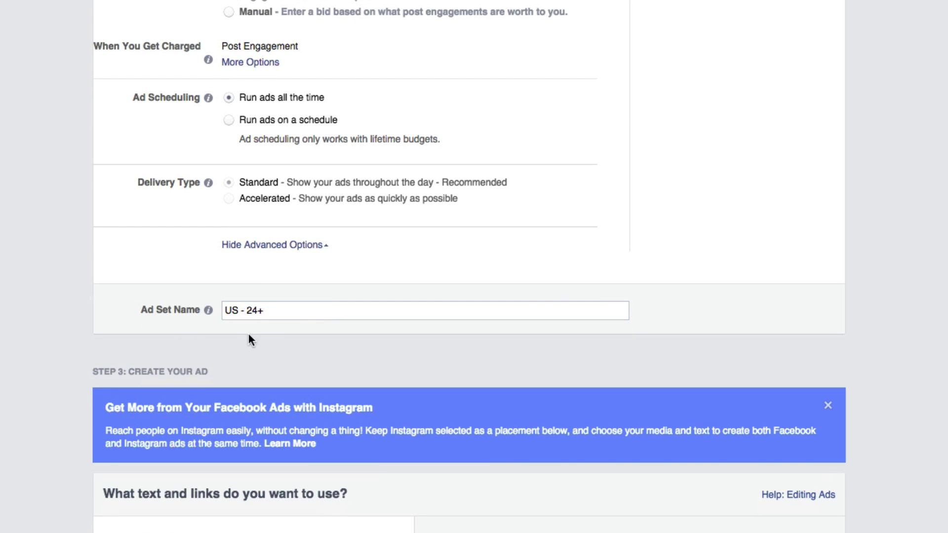
Step: Replace the ad set name 'US - 24+' with 'Ad Name Goes Here 1'
left_click_drag(224, 311, 265, 313)
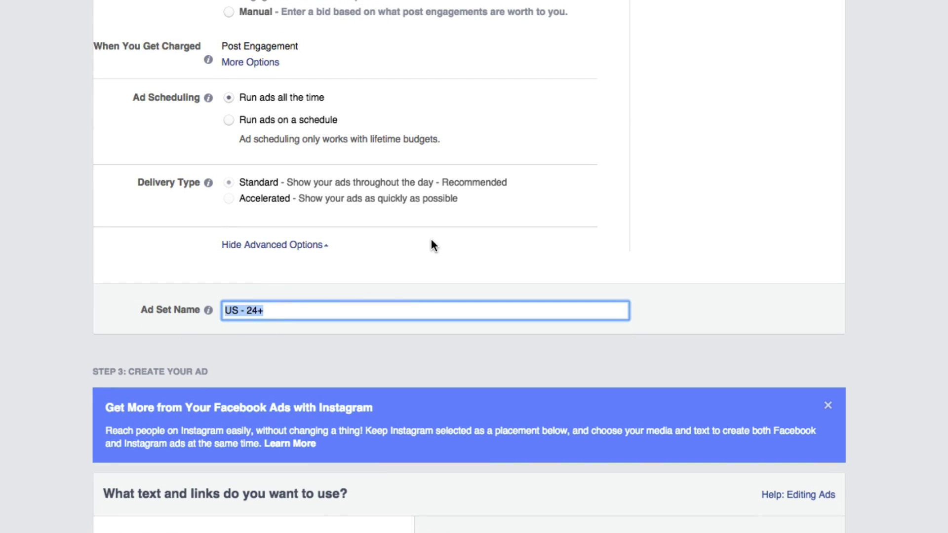
type("Ad Name Goes Here 1")
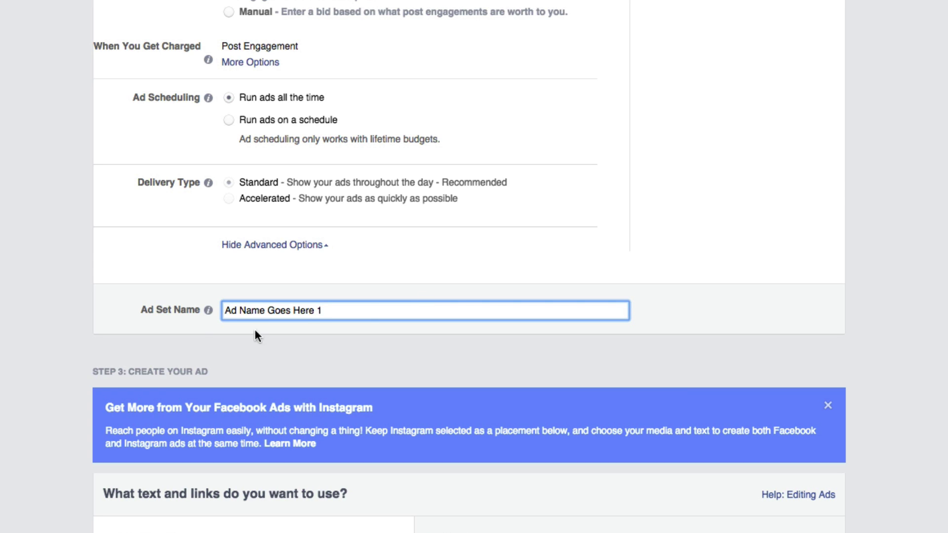
scroll(30, 346, "down", 6)
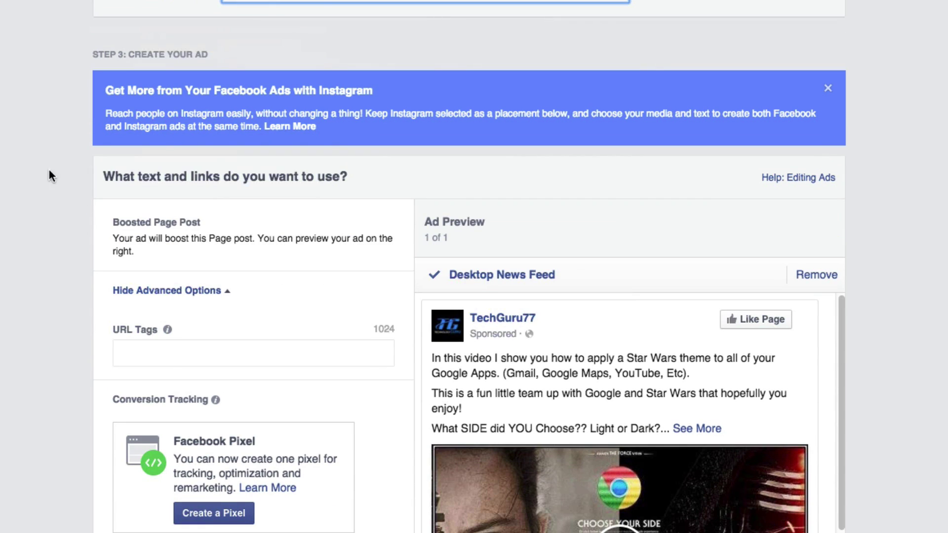
scroll(30, 164, "down", 1)
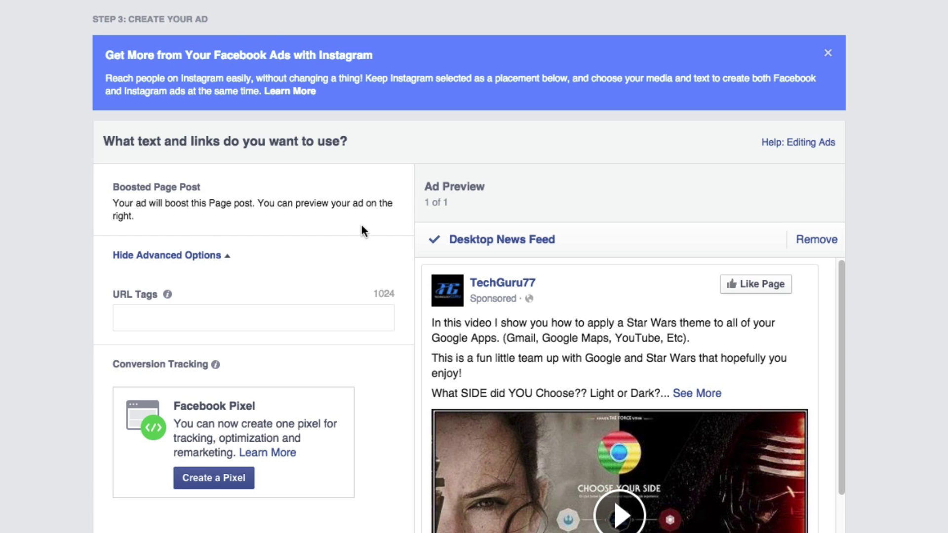
scroll(2, 289, "down", 2)
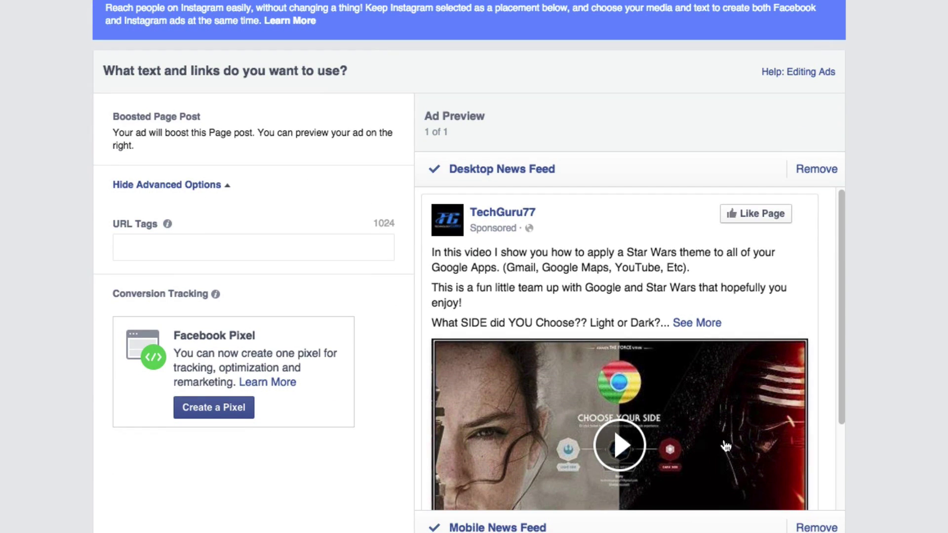
scroll(640, 391, "down", 1)
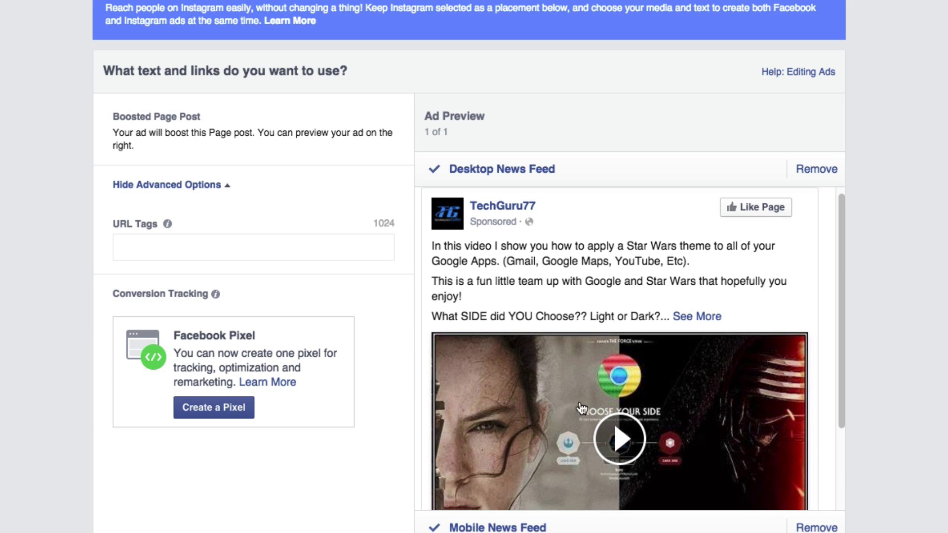
scroll(308, 343, "down", 1)
scroll(309, 343, "down", 2)
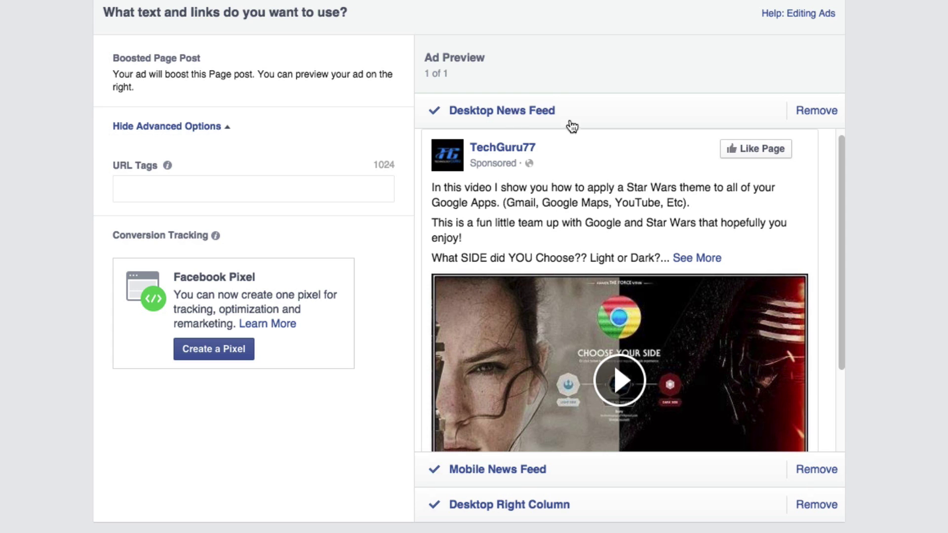
left_click(528, 470)
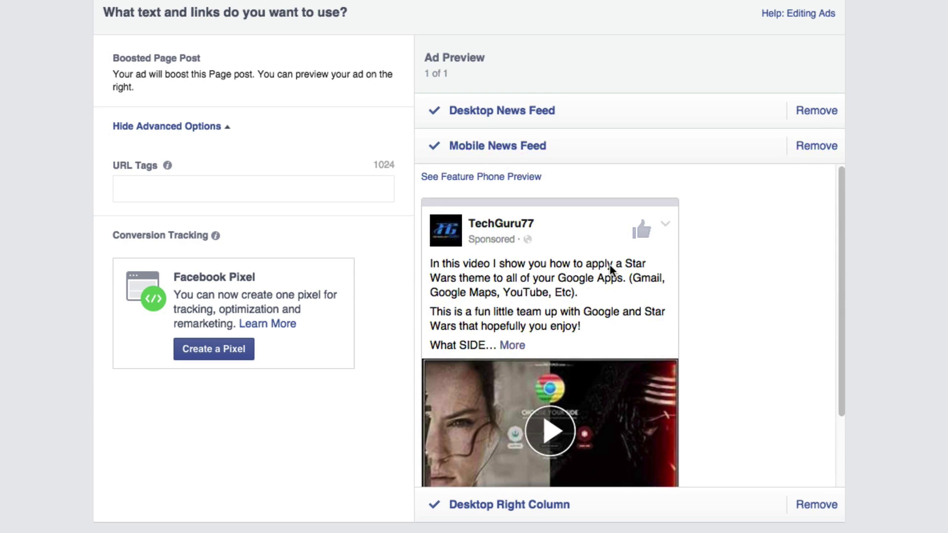
left_click(507, 505)
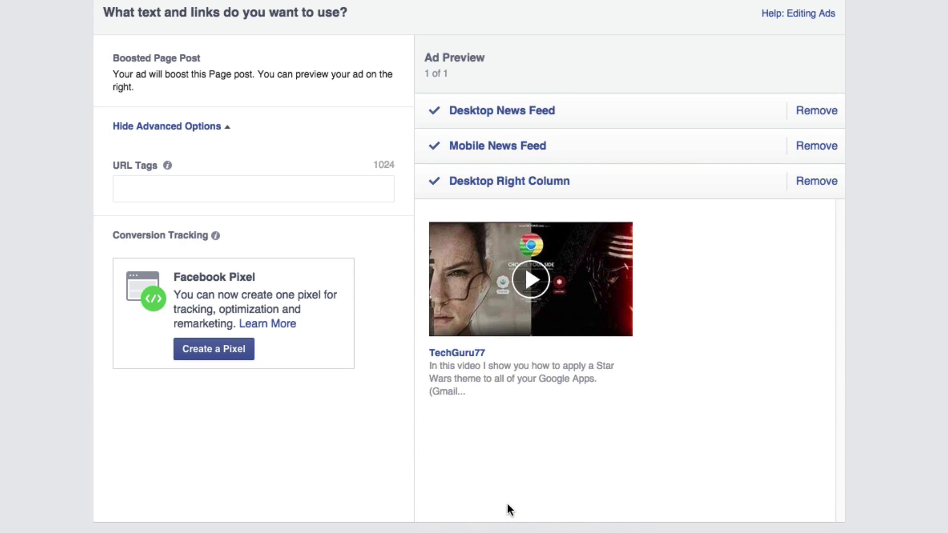
left_click(501, 110)
left_click(738, 481)
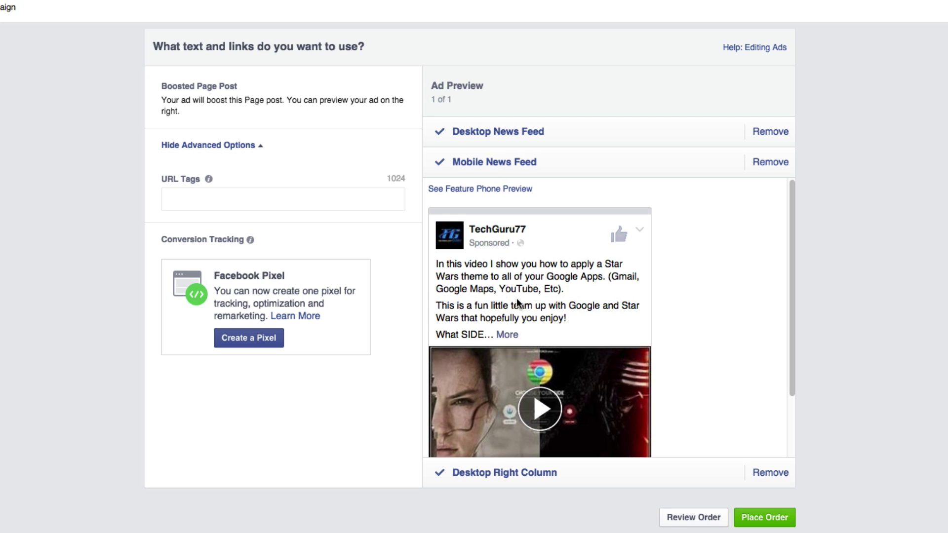
left_click(564, 135)
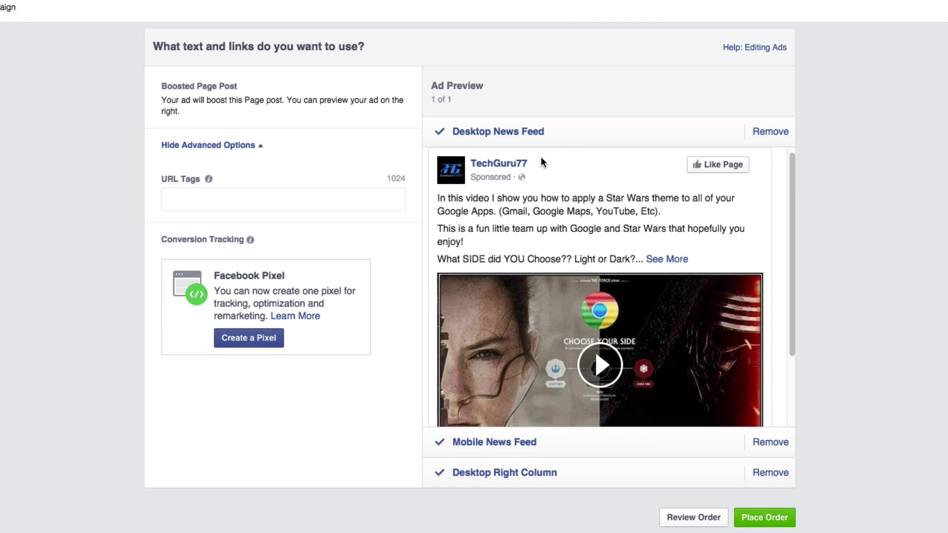
left_click(195, 198)
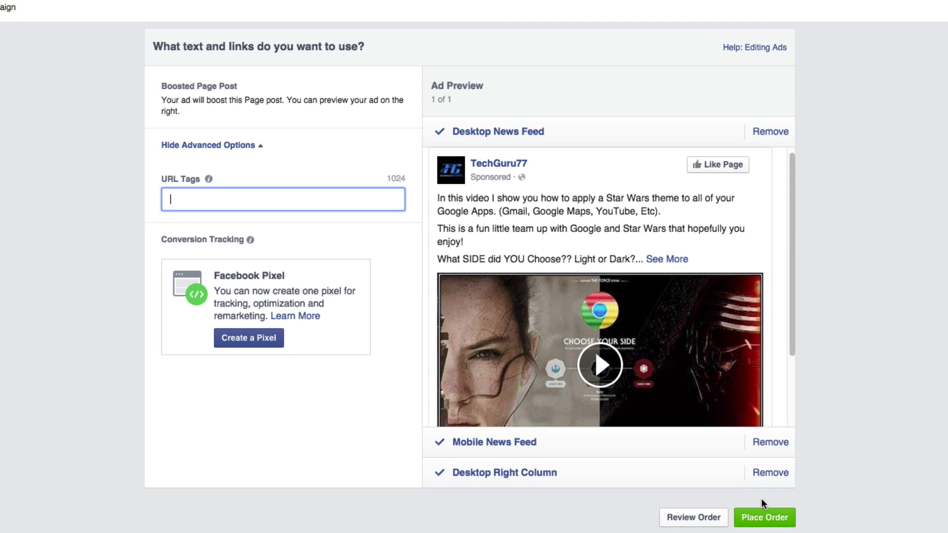
left_click(690, 520)
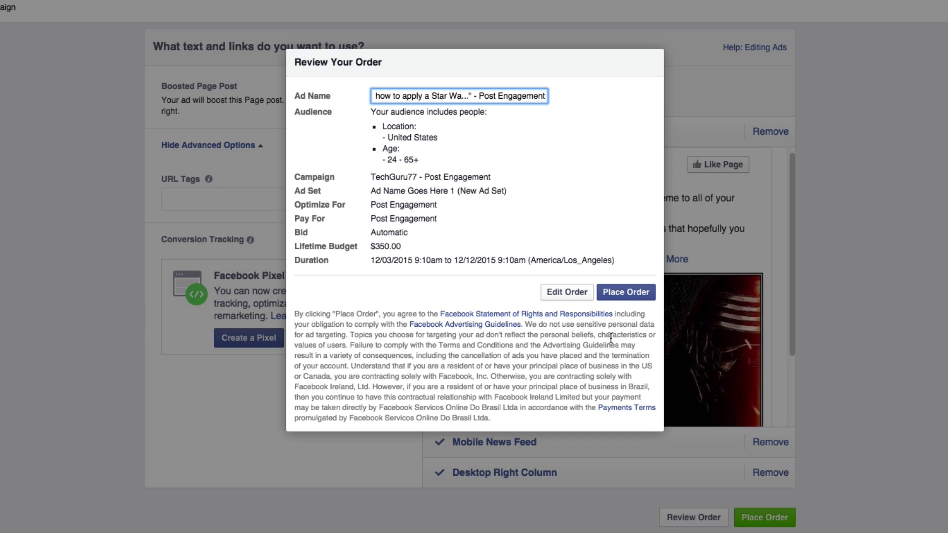
left_click(565, 294)
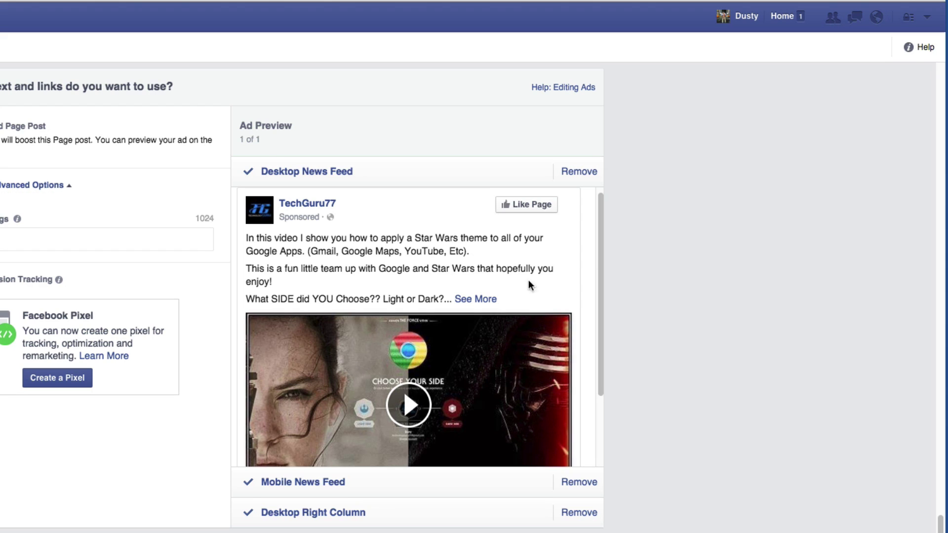
Step: Go to Manage Ads from the account menu, discarding the unsaved ad draft
left_click(927, 19)
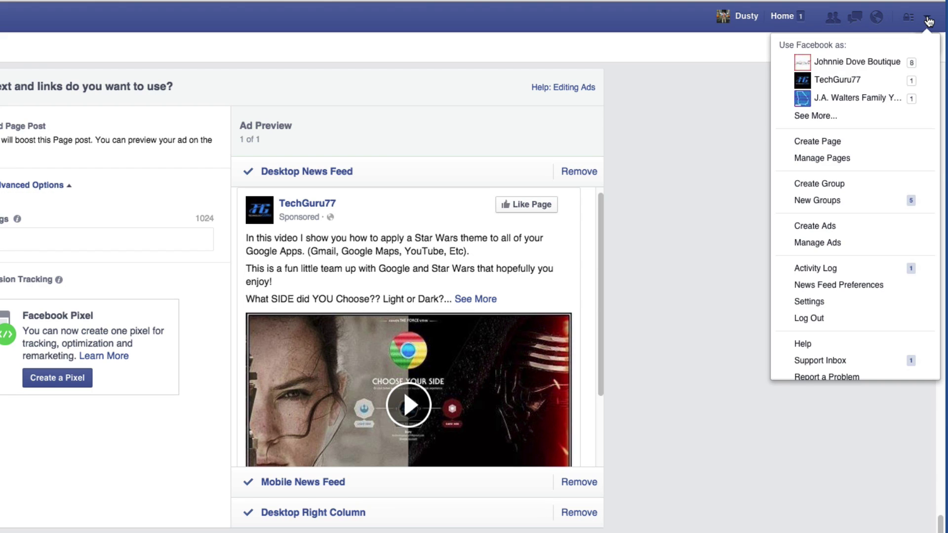
left_click(813, 242)
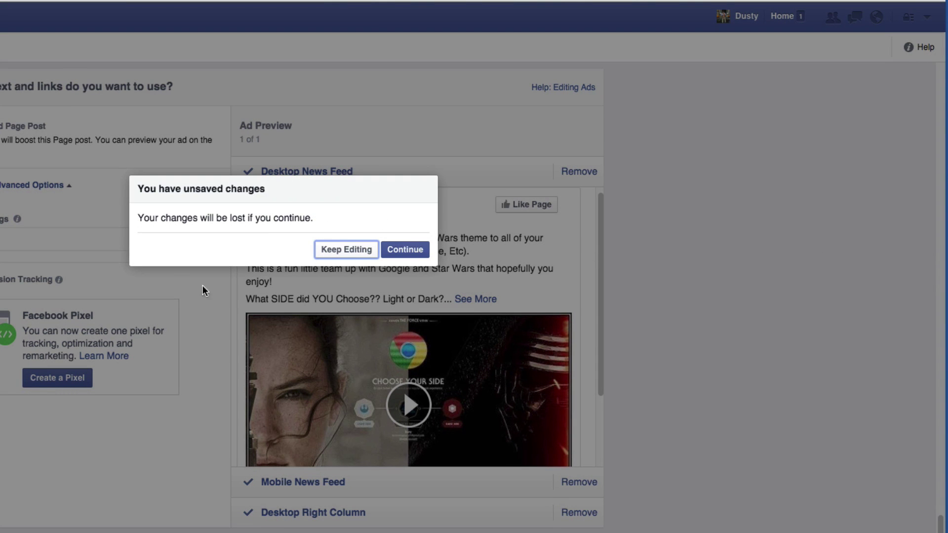
left_click(407, 250)
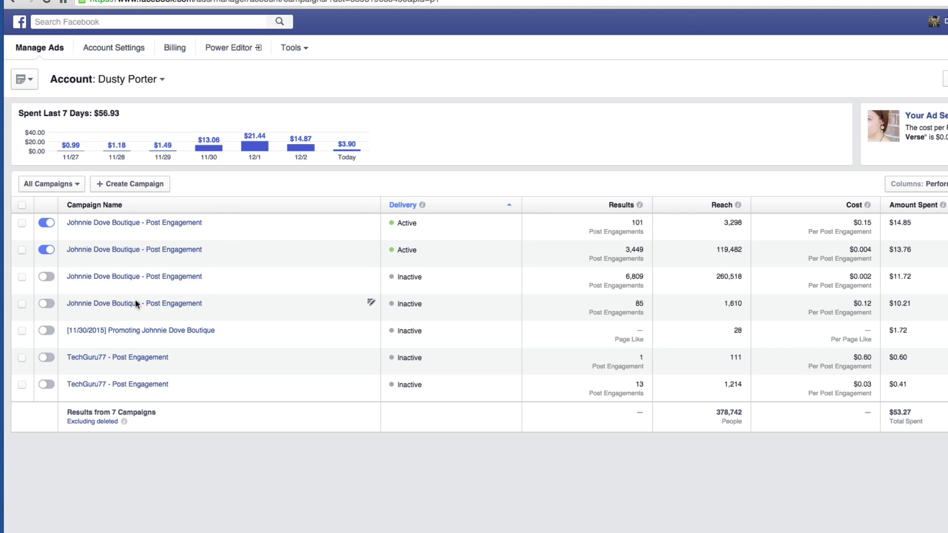
Step: Switch off the second Johnnie Dove Boutique campaign, keeping the Last 30 days range
left_click(48, 251)
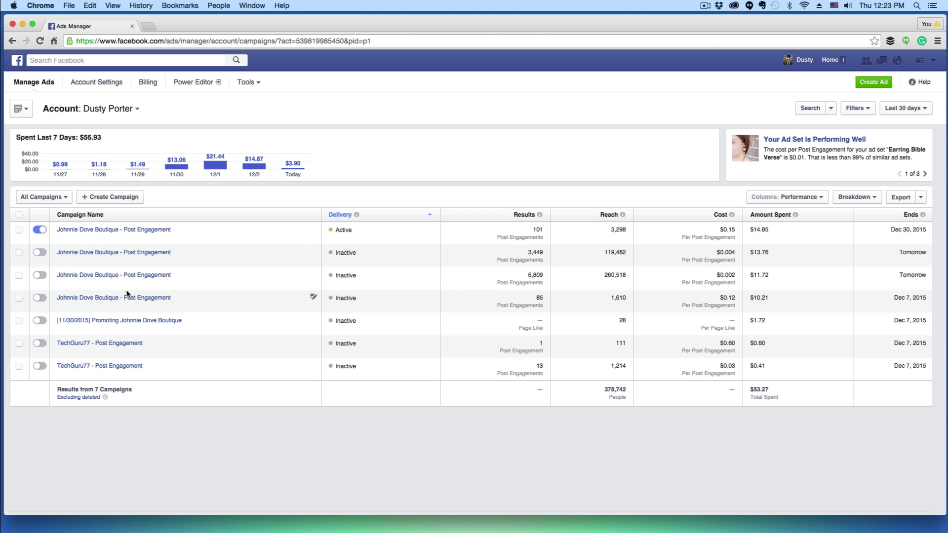
left_click(40, 254)
left_click(40, 253)
left_click(925, 109)
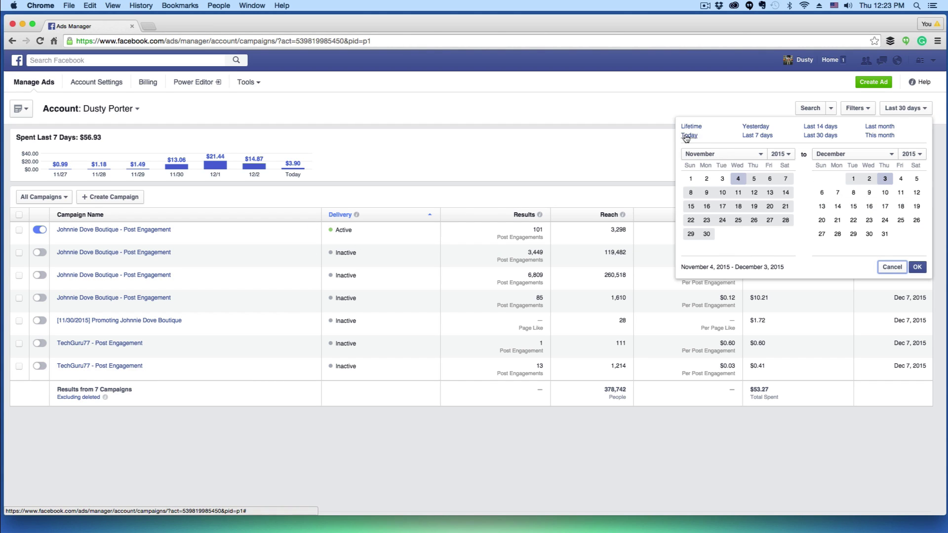
left_click(925, 109)
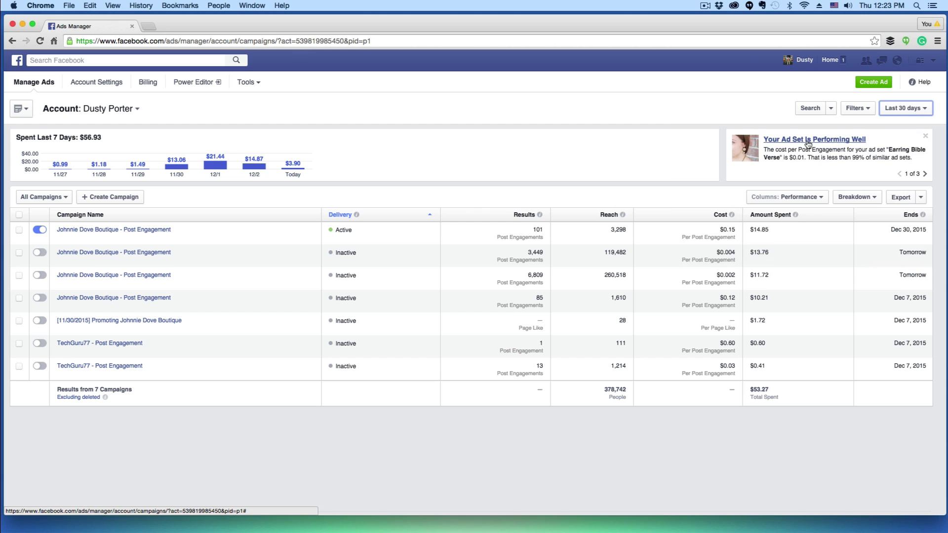
Step: Back out of the Account Settings password prompt and launch Power Editor in a new tab
left_click(103, 84)
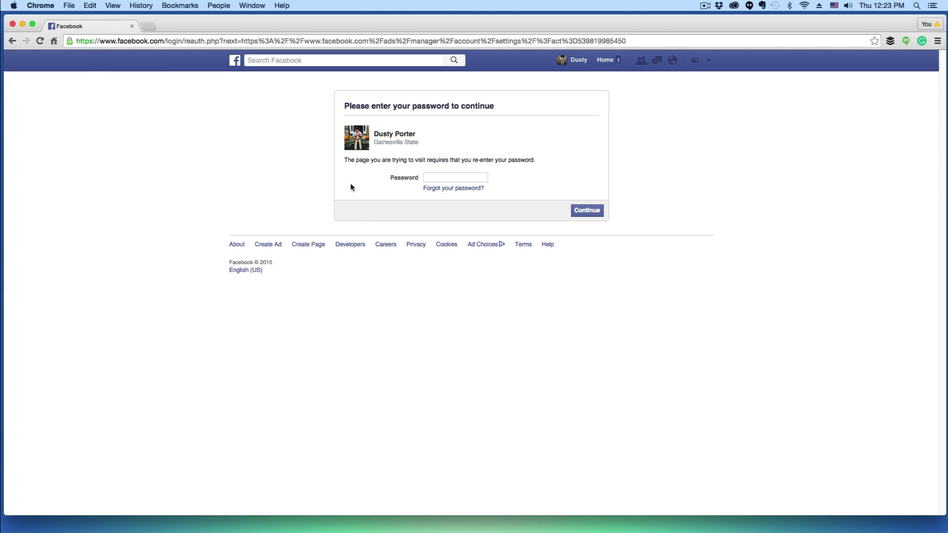
left_click(13, 42)
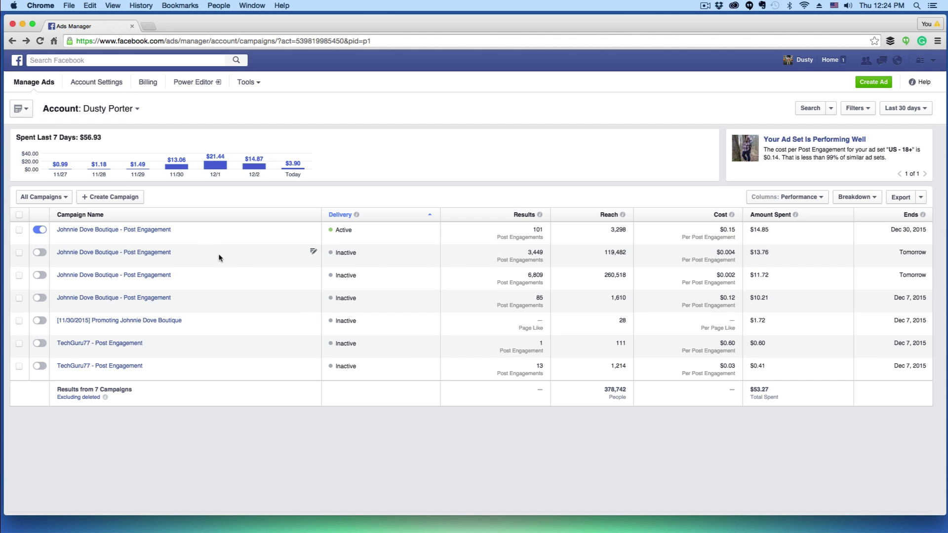
left_click(196, 85)
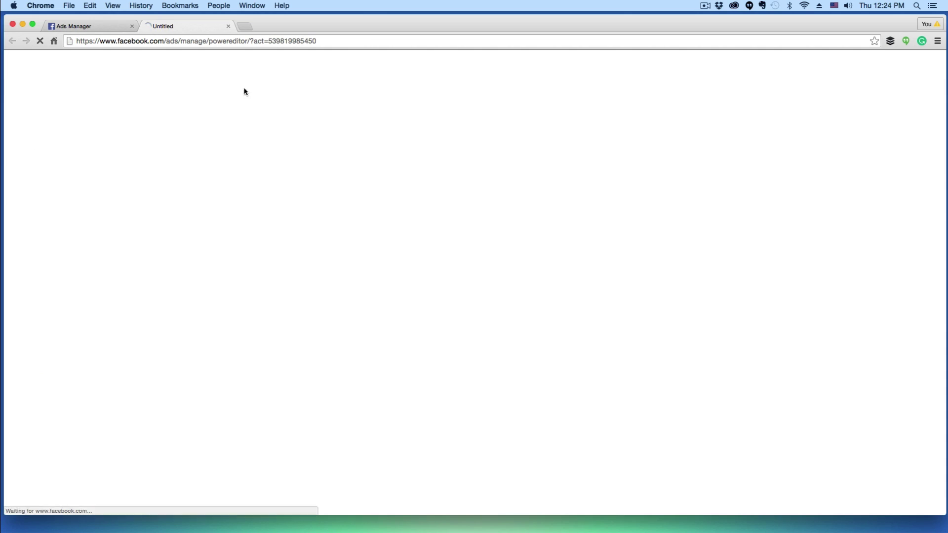